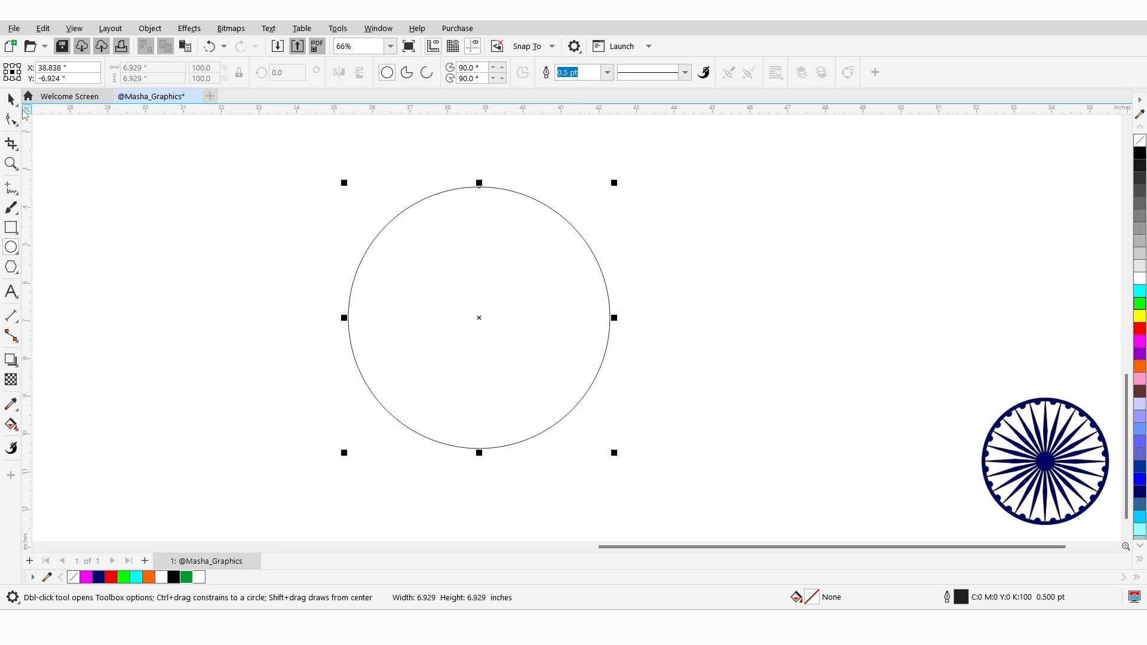
Duplicate the circle sideways so the two overlap by a narrow lens, and create a shape from their intersection
left_click(11, 99)
left_click_drag(404, 289, 605, 294)
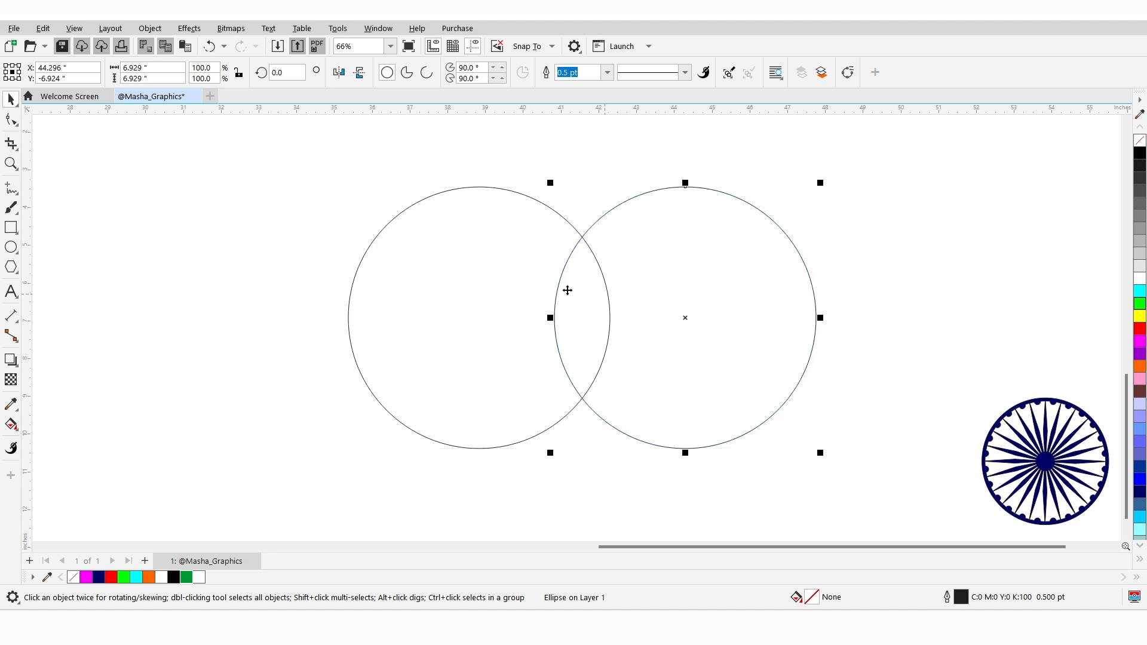
left_click(536, 289, "shift")
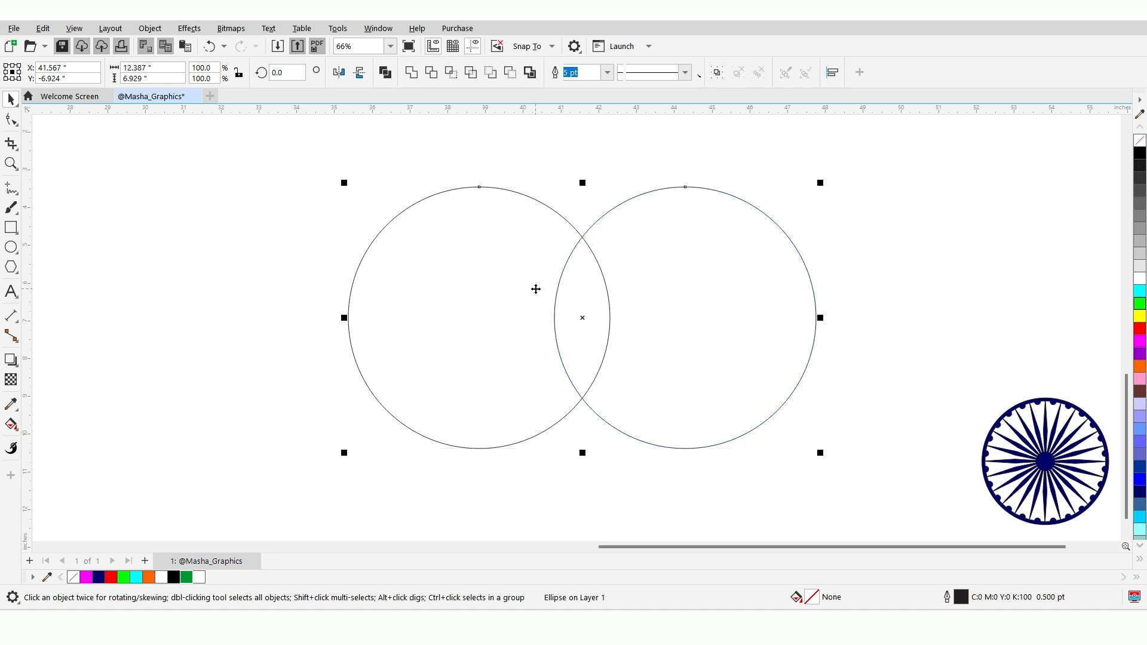
left_click(452, 73)
Delete both original circles and enlarge the remaining lens shape to about 2.07 by 6 inches, shifted towards the centre
left_click(653, 314)
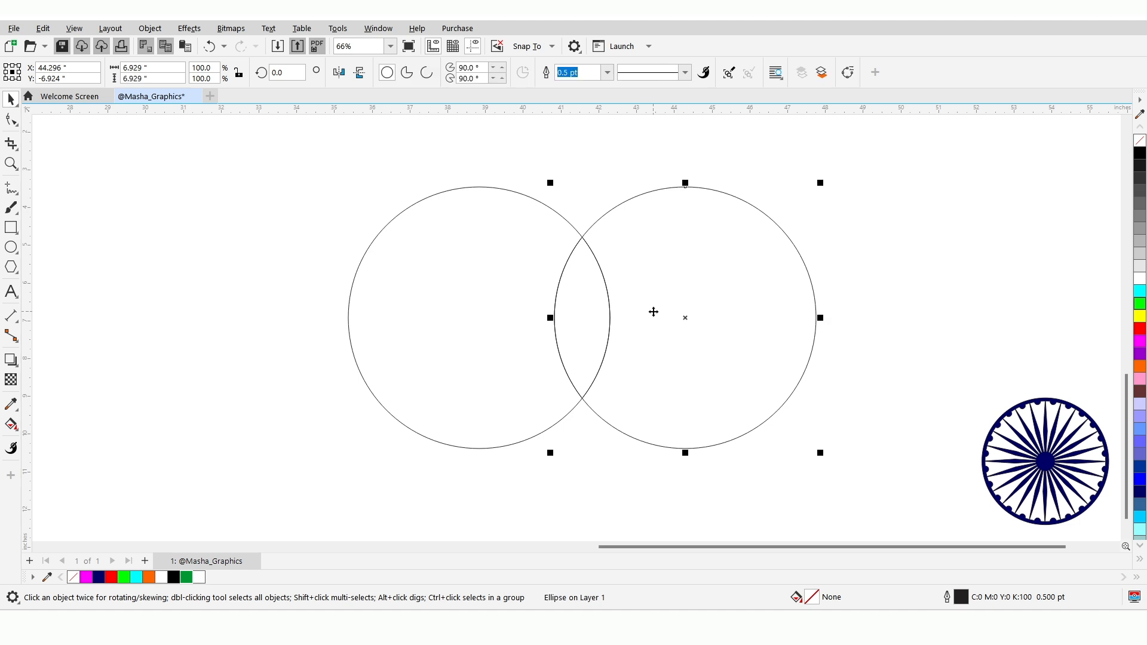
key("Delete")
left_click(476, 281)
key("Delete")
left_click_drag(582, 329, 527, 320)
left_click_drag(557, 226, 528, 236)
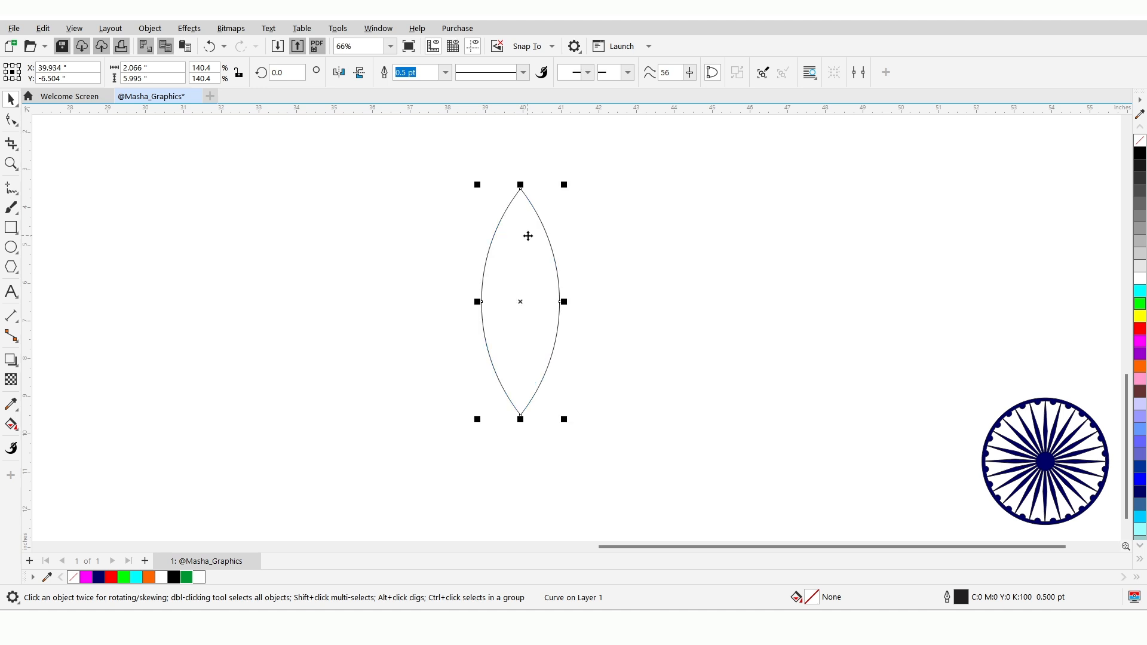
Remove the two middle side nodes of the lens shape with the Shape tool, keeping only the tip nodes
left_click(18, 128)
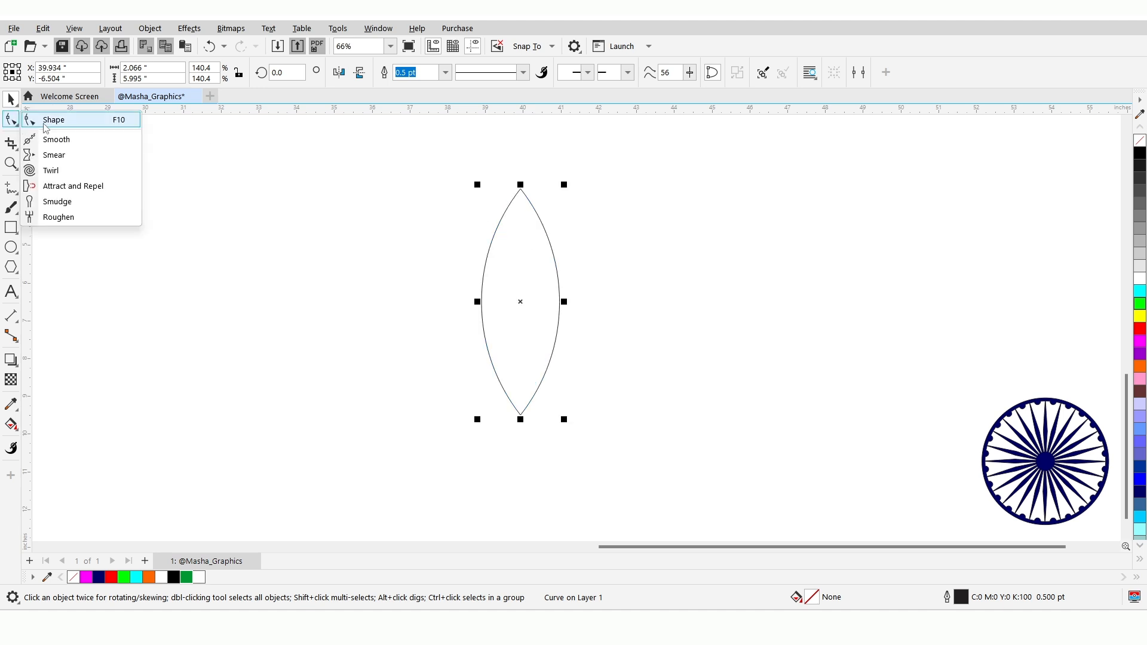
left_click(49, 118)
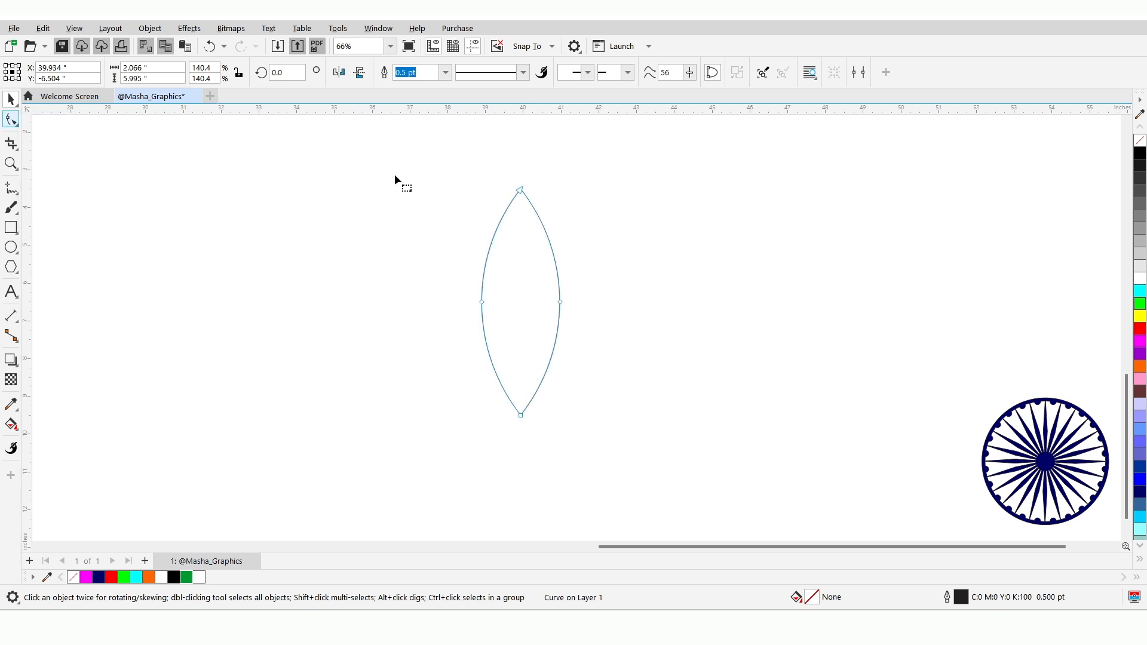
double_click(482, 302)
double_click(560, 301)
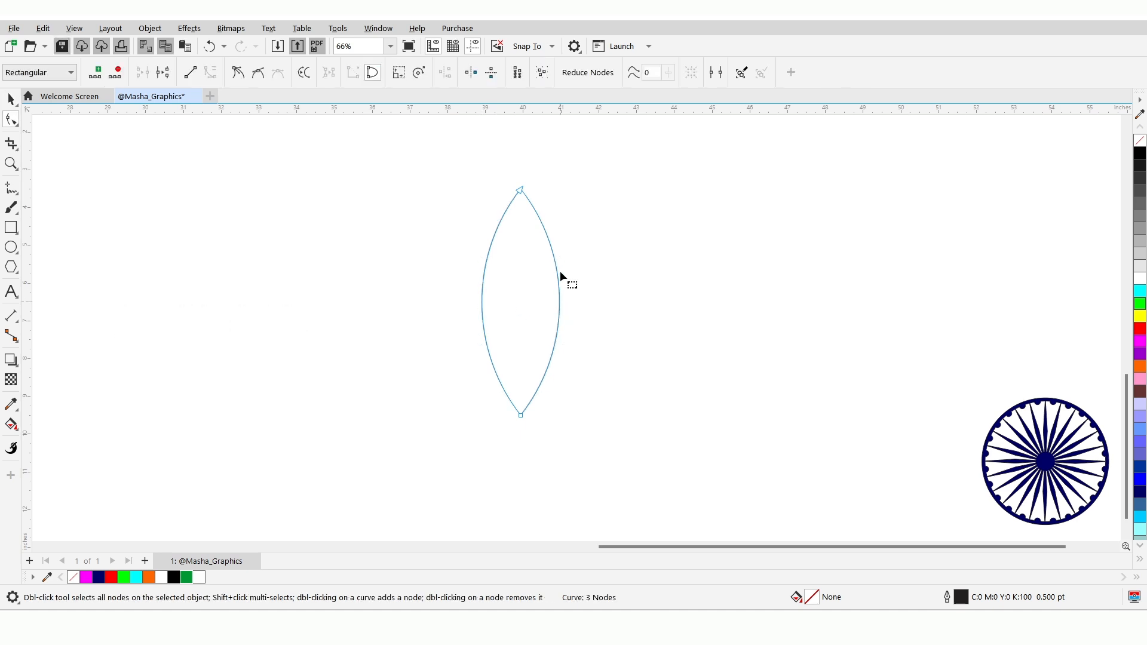
Reshape the lens's right edge into an S-curve that narrows near the upper tip and bulges near the lower tip
double_click(519, 191)
left_click_drag(572, 255, 499, 294)
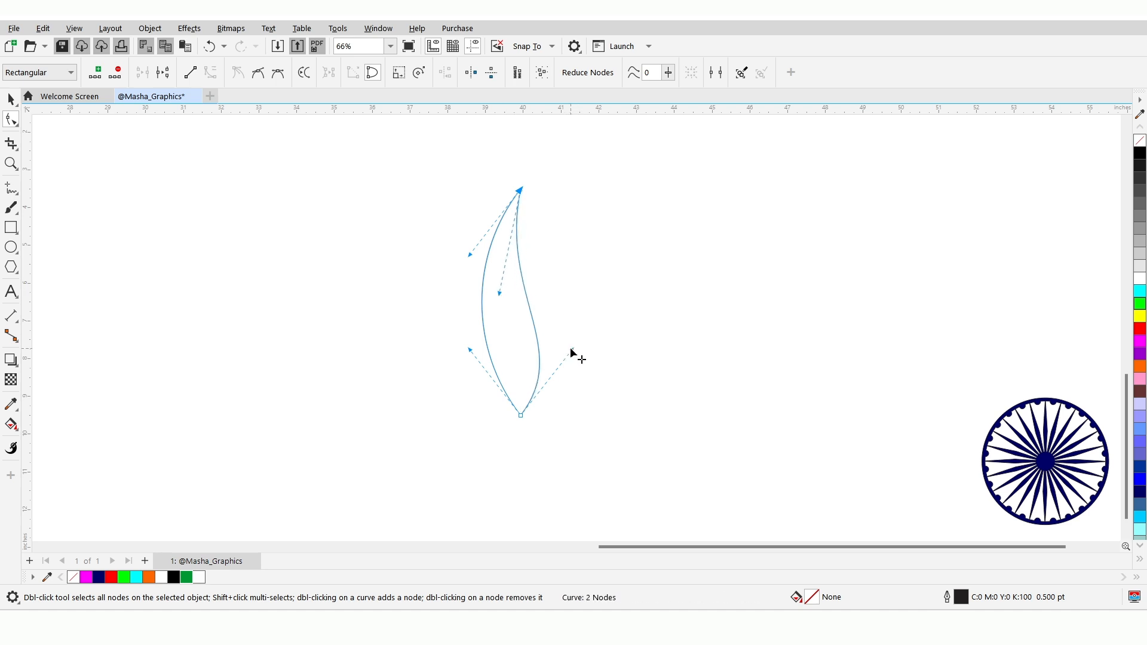
left_click_drag(571, 351, 622, 326)
mouse_move(500, 293)
left_mouse_down()
mouse_move(507, 283)
mouse_move(494, 286)
left_mouse_up()
left_click_drag(620, 326, 619, 348)
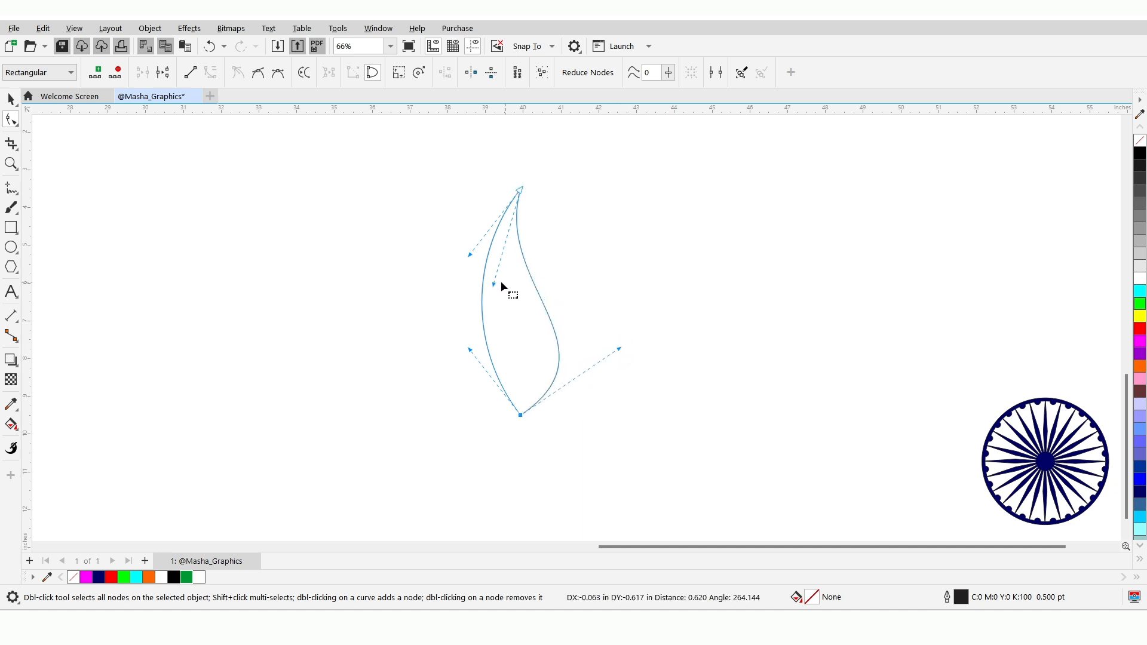
left_click_drag(493, 286, 497, 289)
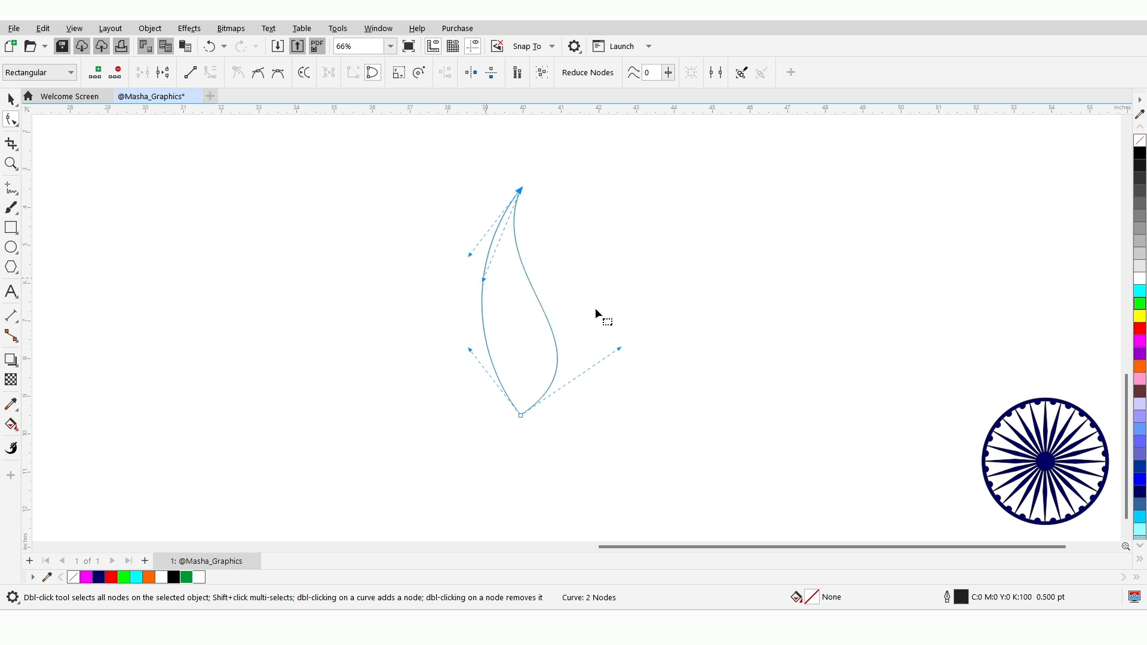
Shift the petal to the right and rotate it clockwise to a rotation angle of about 321.6 degrees
left_click(10, 99)
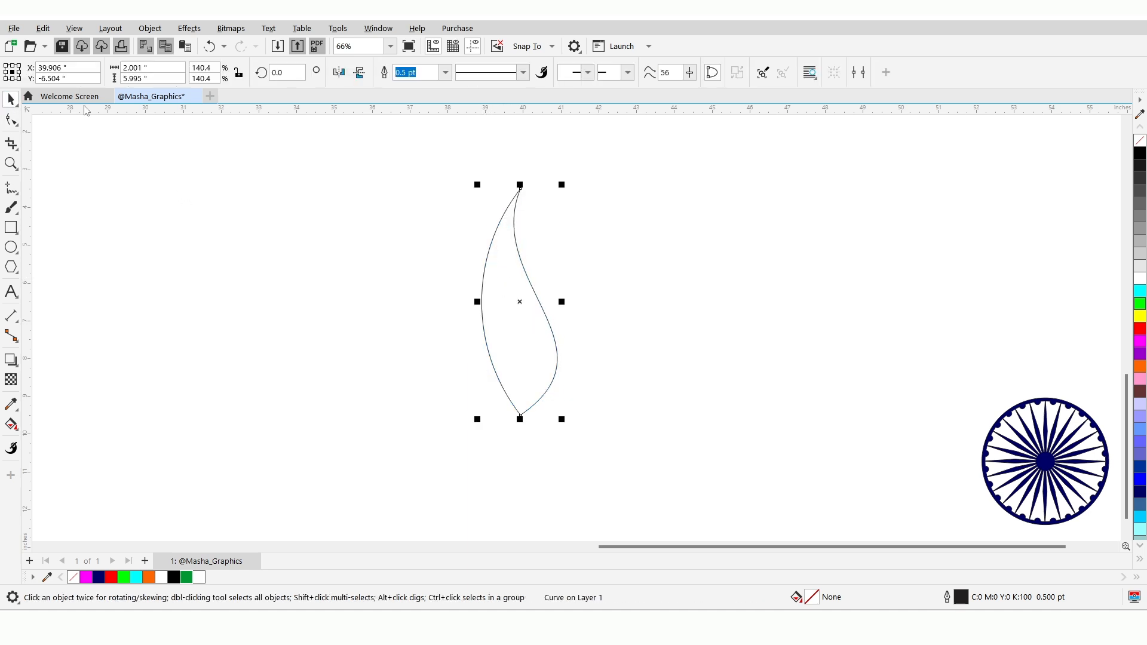
left_click(520, 303)
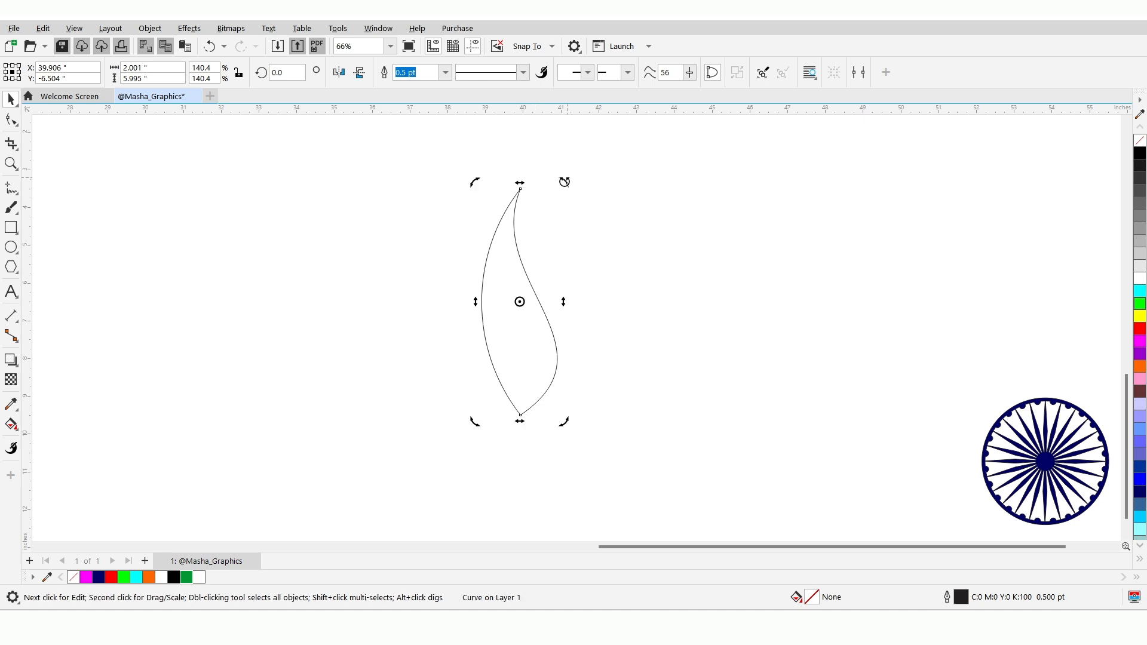
left_click_drag(565, 181, 649, 249)
left_click(650, 249)
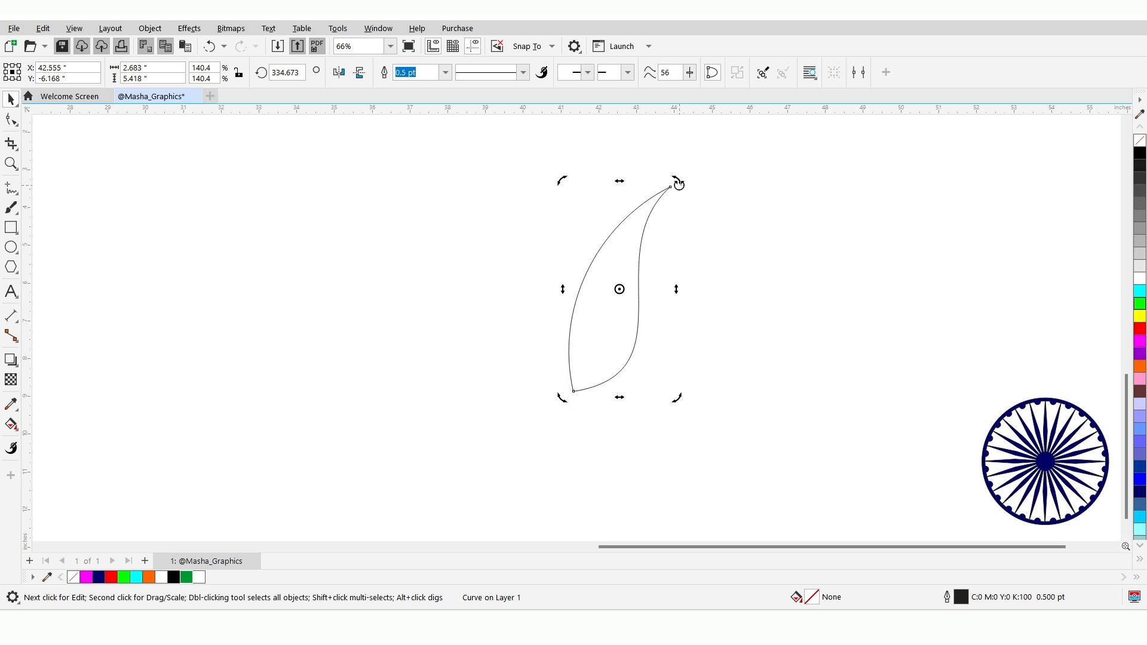
left_click_drag(679, 184, 697, 198)
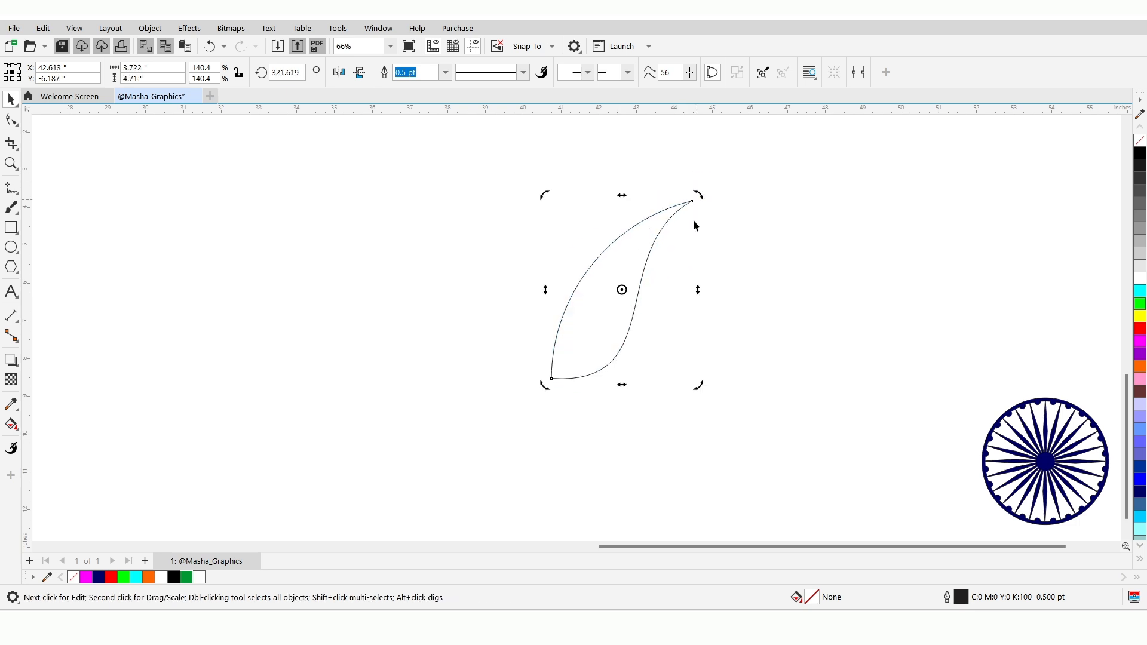
Create a horizontally mirrored copy of the petal on its left side, meeting at the base
left_click(646, 234)
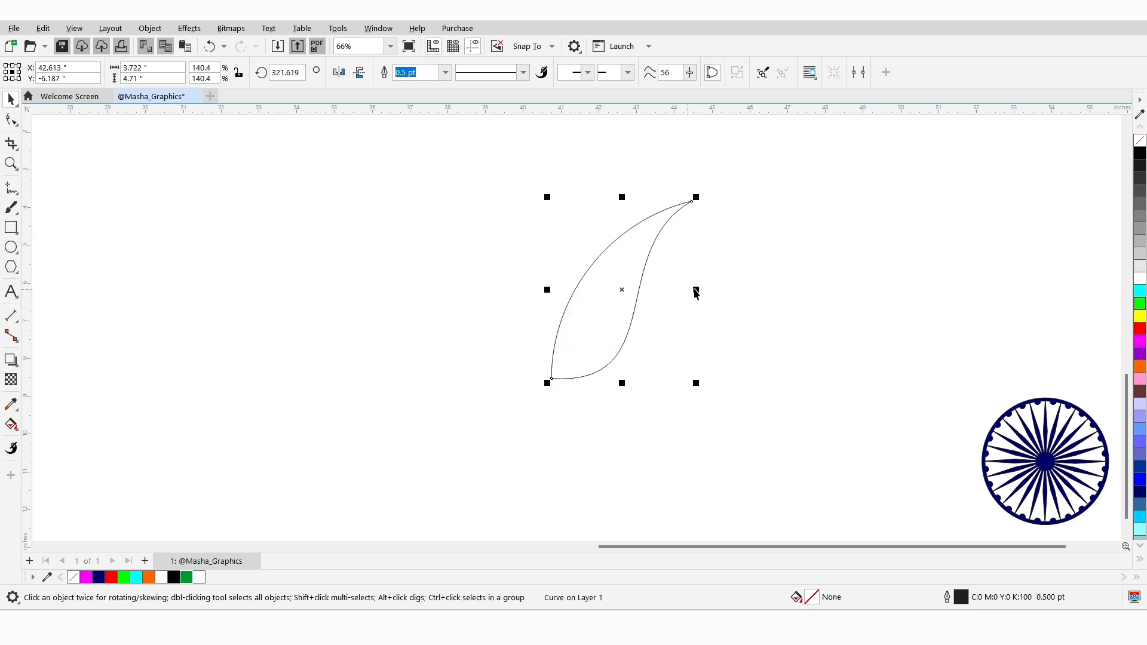
left_click_drag(697, 289, 492, 285)
right_click(493, 285)
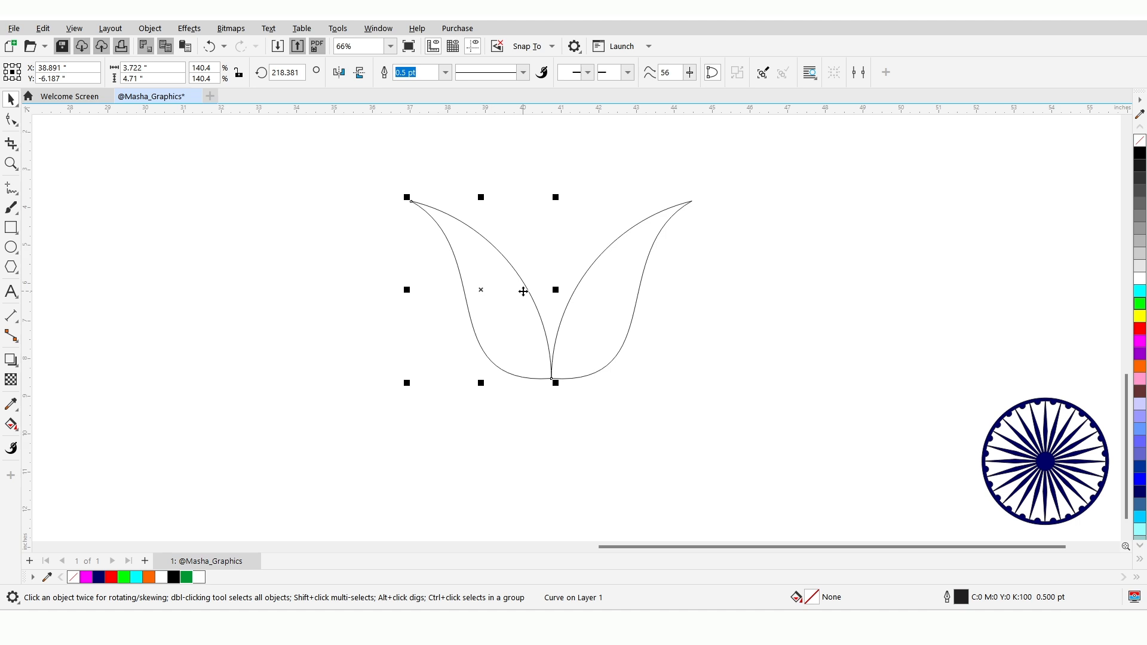
Weld the two mirrored petals into a single shape
left_click_drag(369, 175, 560, 300)
left_click_drag(749, 358, 750, 408)
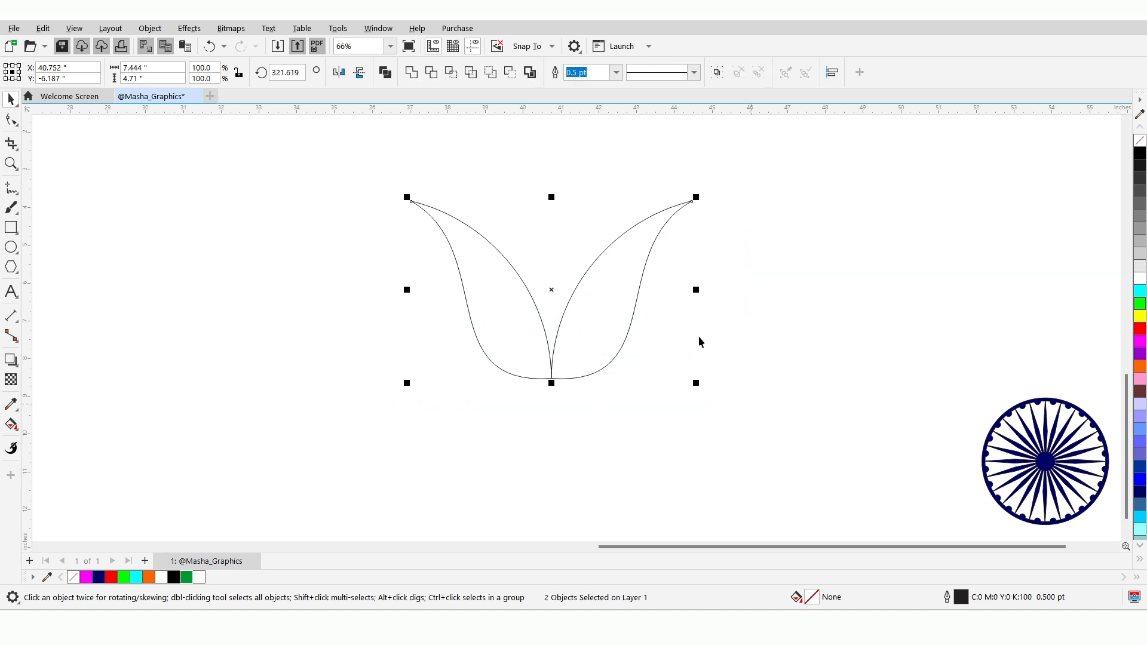
left_click(411, 72)
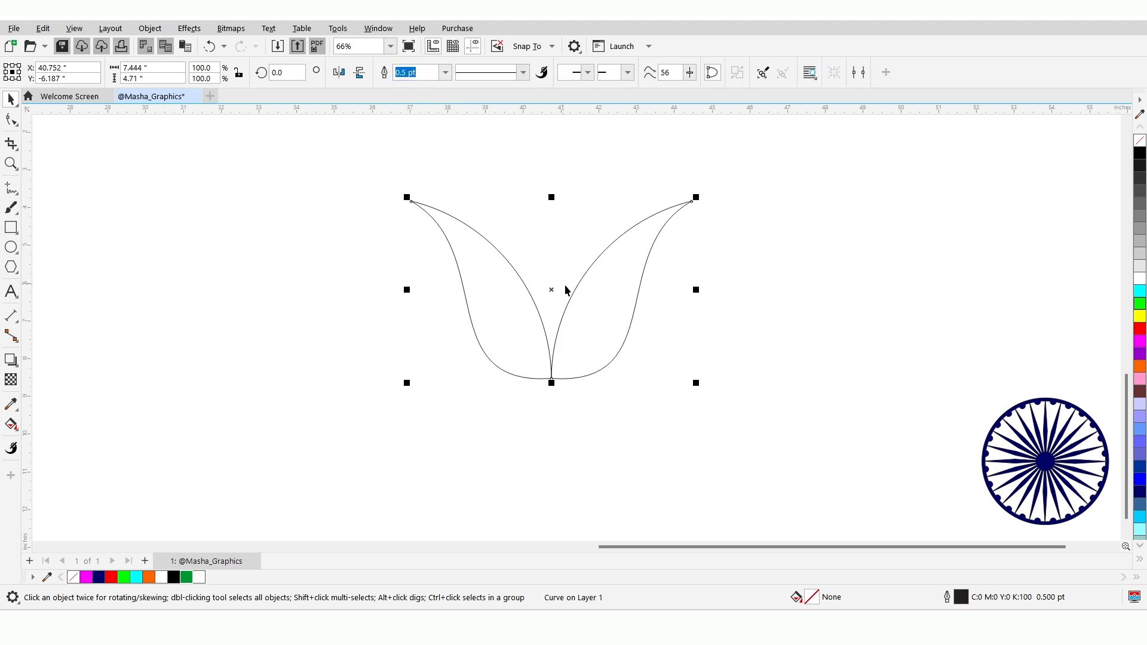
Enlarge the welded petal shape to about 8.7 by 5.5 inches, position it higher on the canvas, and fill it orange (#FF6600)
scroll(567, 290, "down", 1)
left_click_drag(563, 295, 722, 131)
left_click_drag(666, 190, 594, 213)
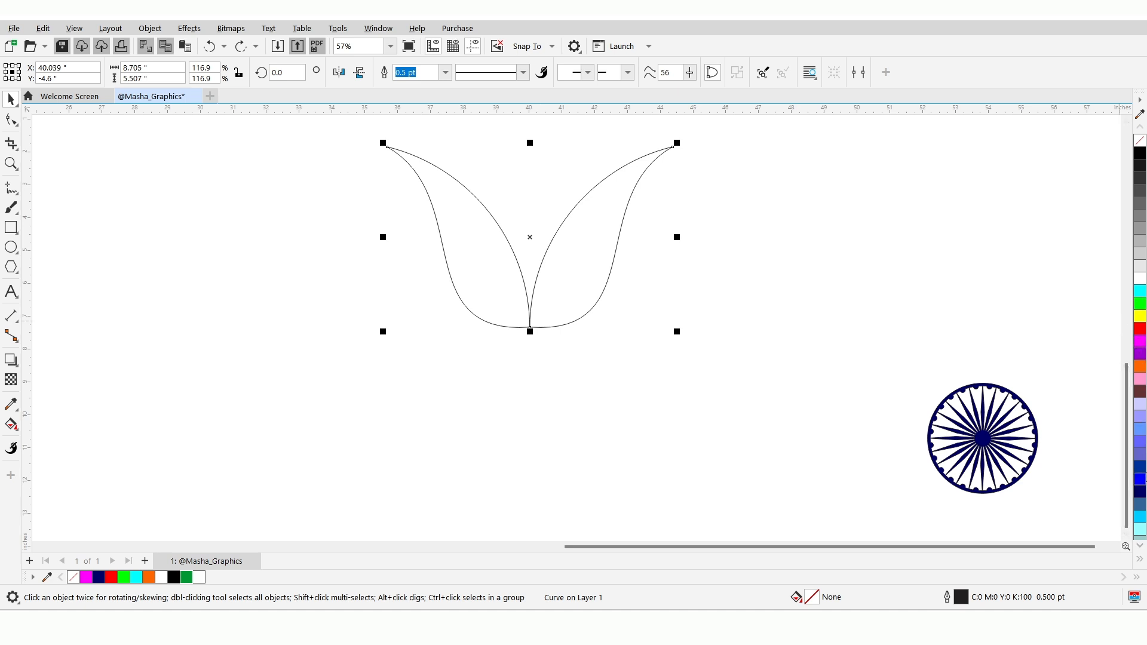
left_click(1140, 367)
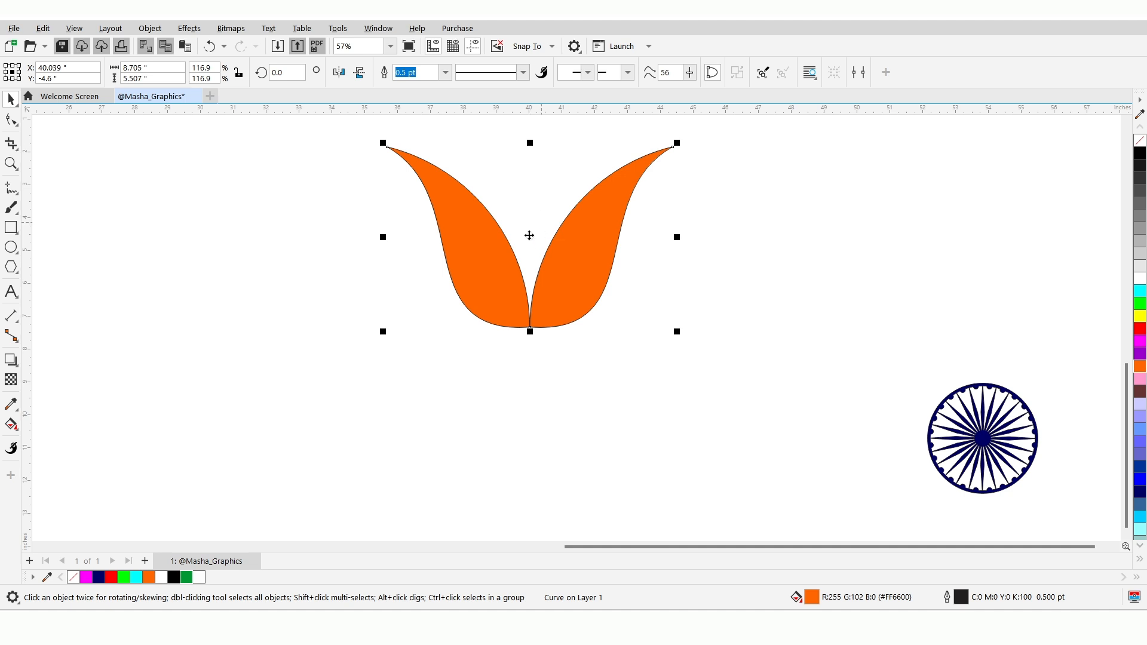
Duplicate the orange petal shape straight down by about 1.7 inches and repeat the duplication for a third layer
left_click_drag(529, 236, 530, 293)
right_click(531, 292)
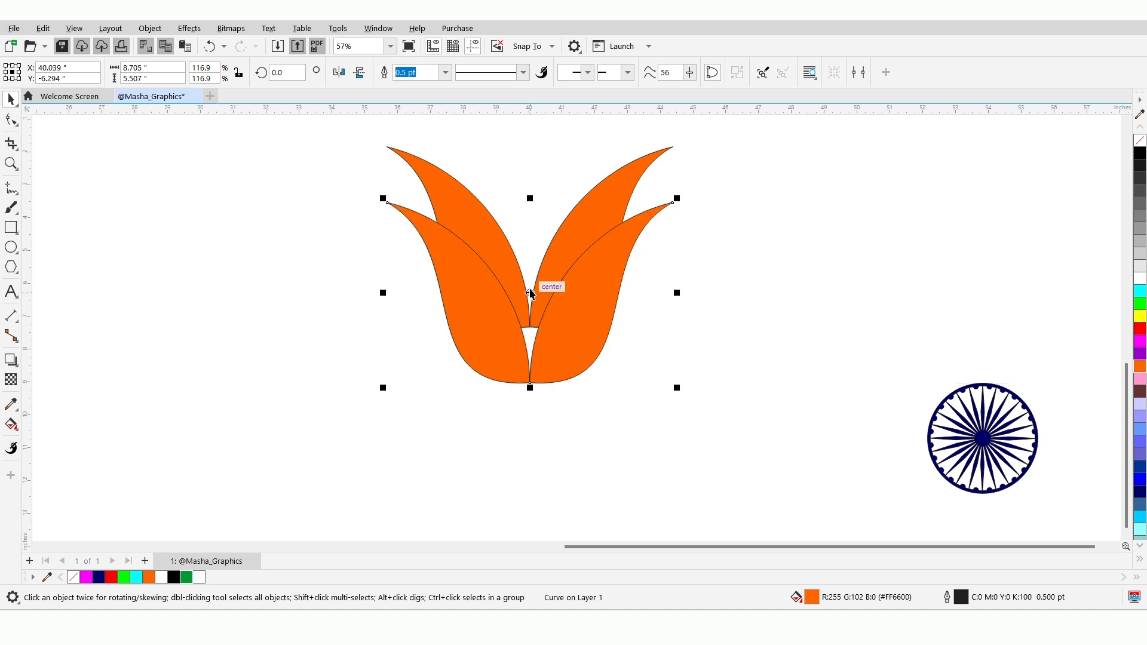
key("ctrl+r")
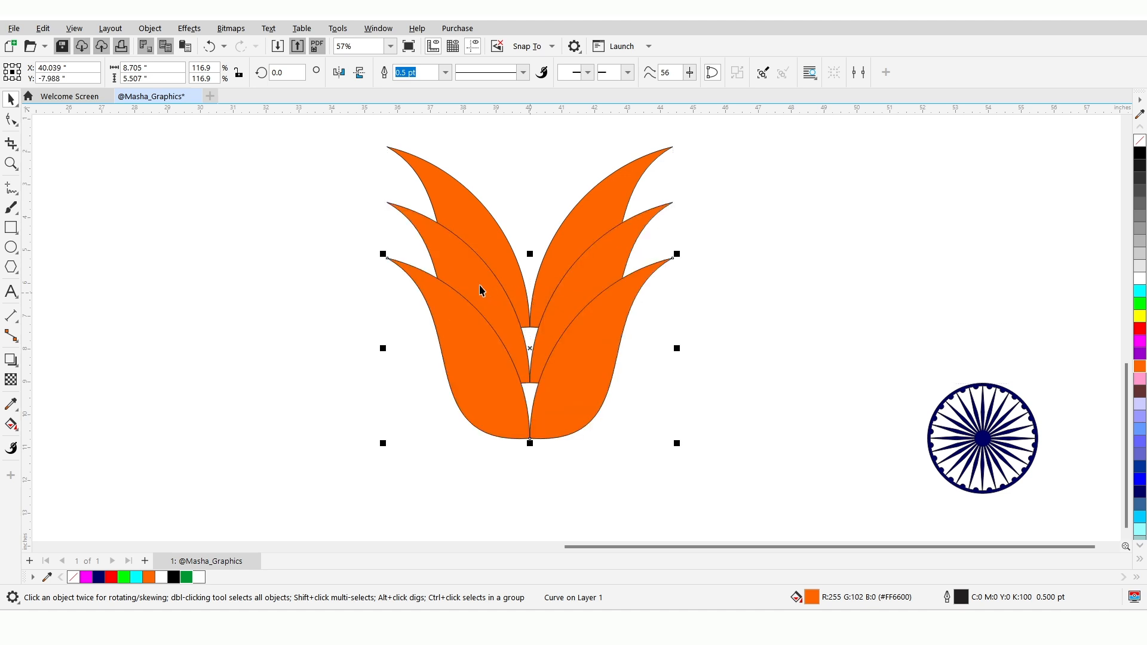
Fill the middle petal shape white and the lowest one dark green (#006633)
key("Tab")
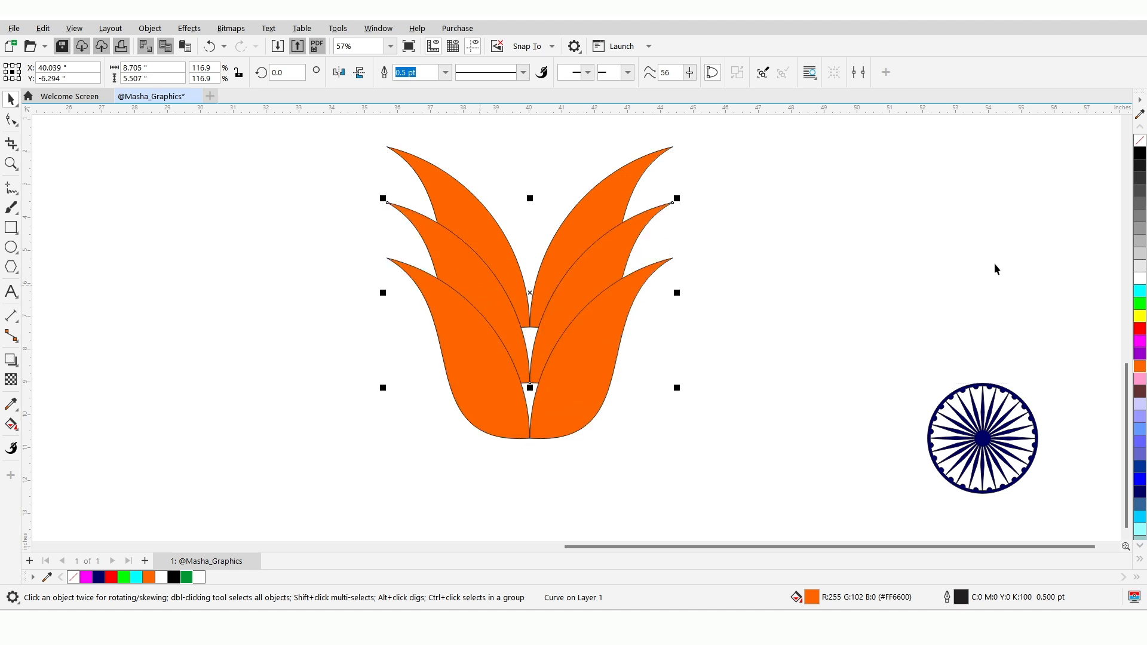
left_click(1139, 278)
left_click(603, 333)
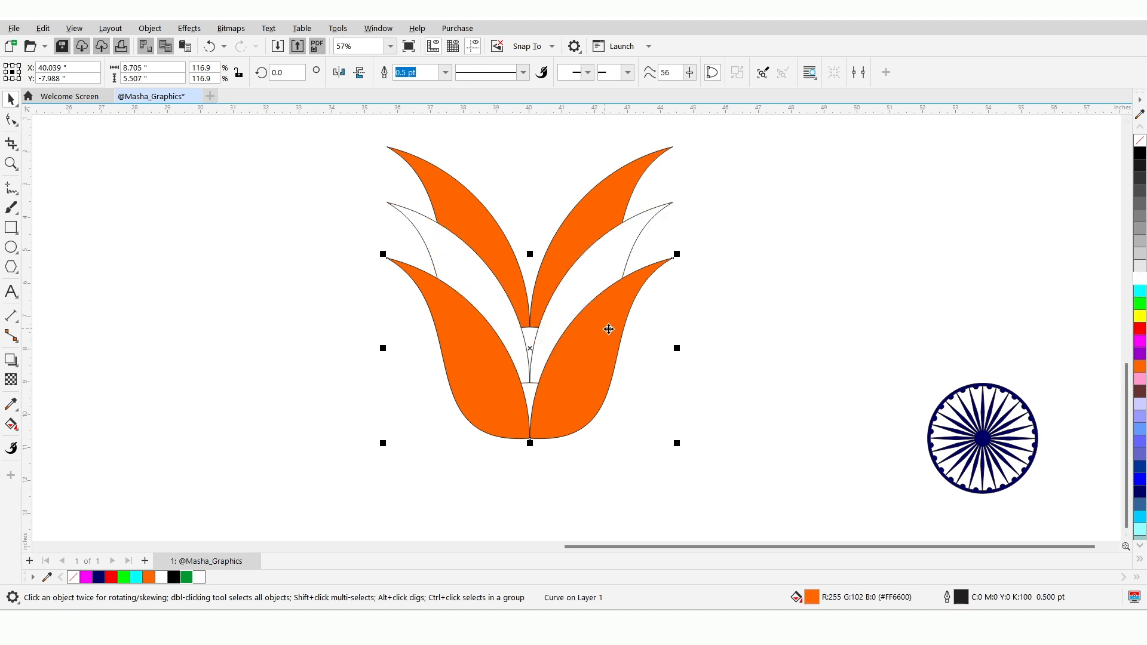
scroll(1139, 355, "down", 5)
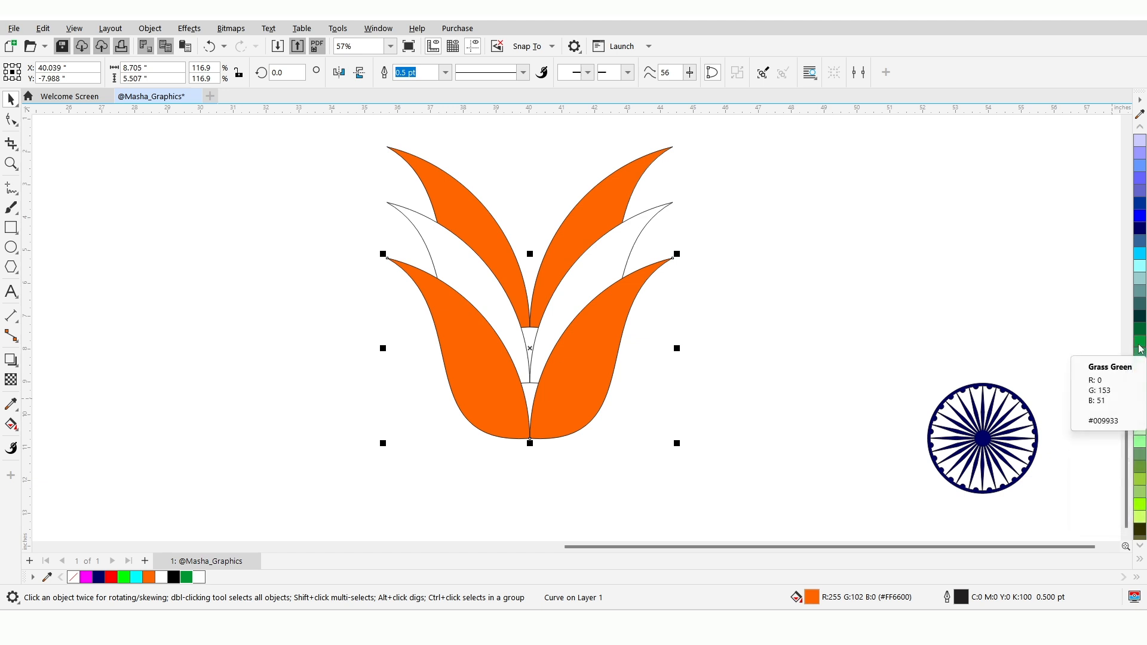
left_click(1139, 348)
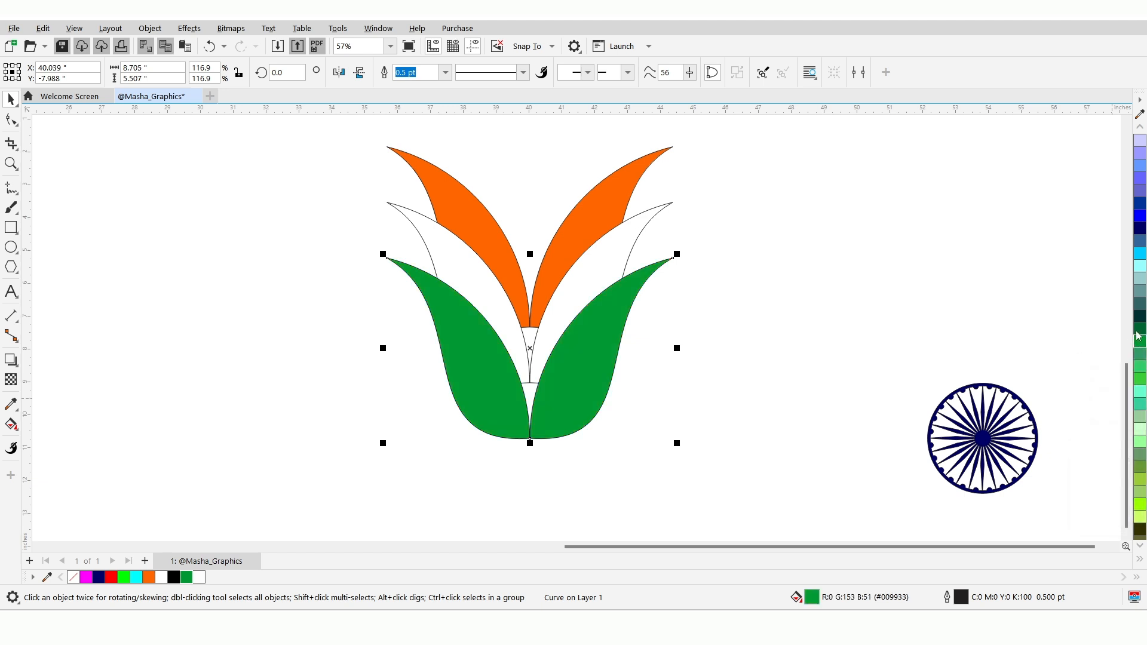
left_click(1139, 330)
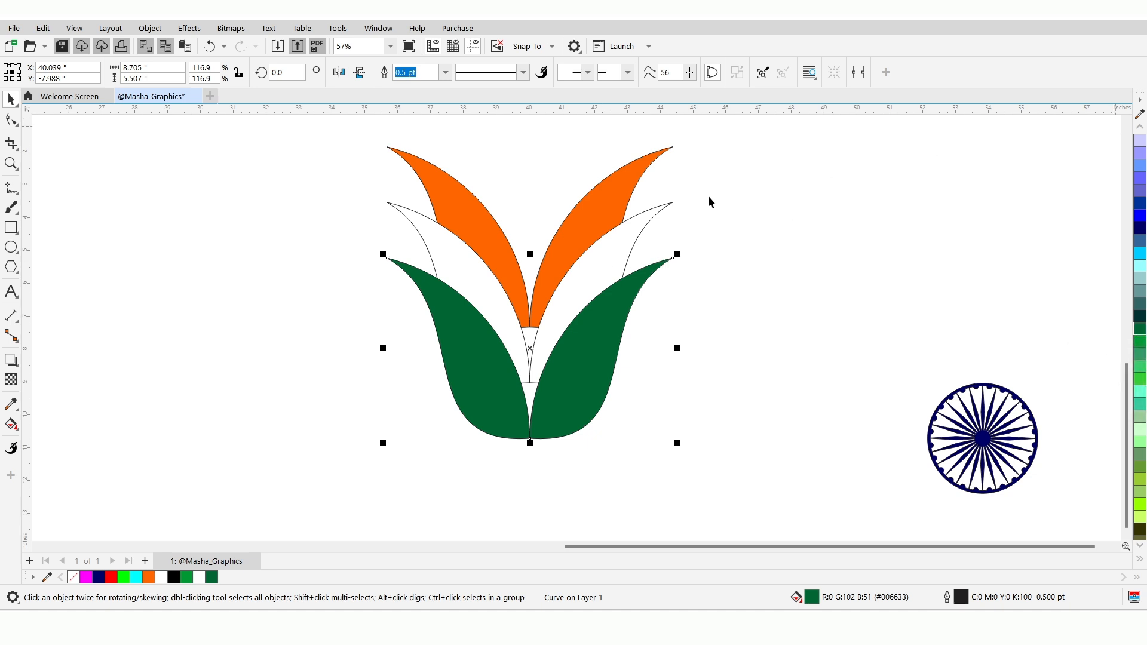
Remove the outline from the orange and green petal shapes
left_click(600, 202, "shift")
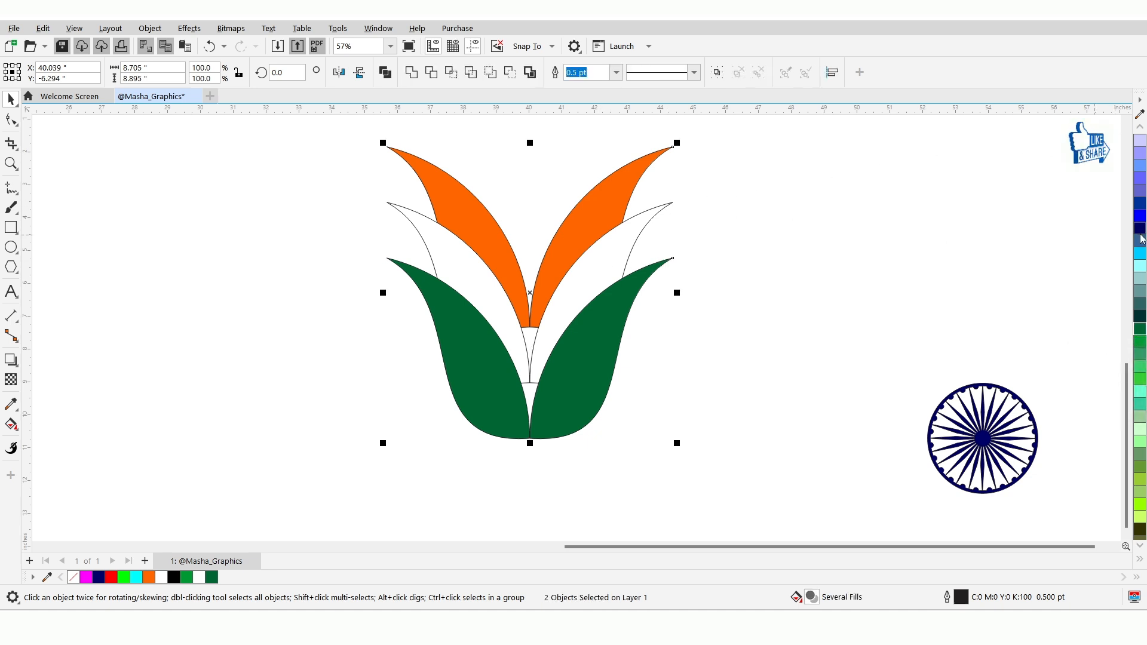
scroll(1133, 172, "up", 5)
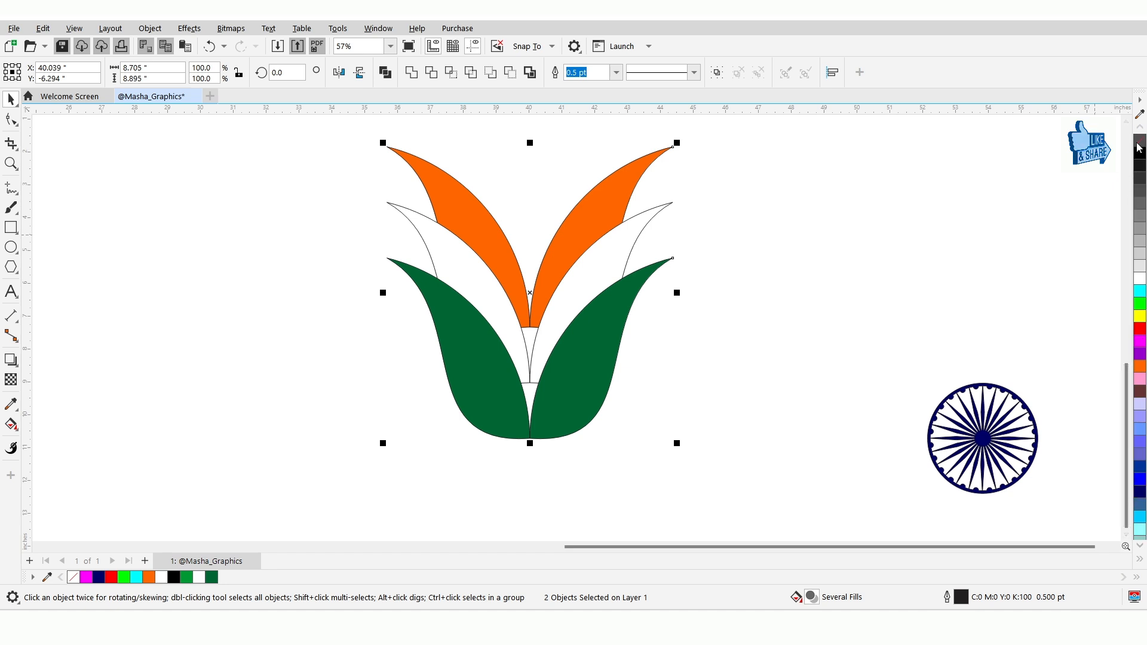
right_click(1139, 141)
left_click(822, 163)
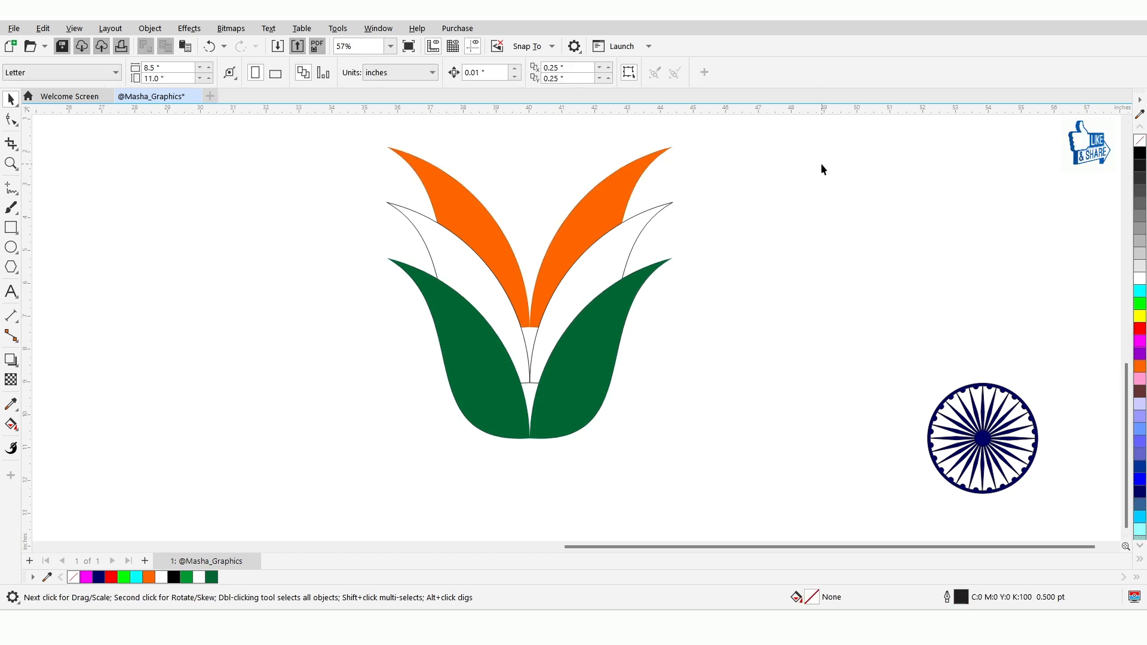
Apply a soft-edge bevel to the orange petal shape with 0.1 inch distance, intensity 100, direction 100 and altitude 60
left_click(578, 306)
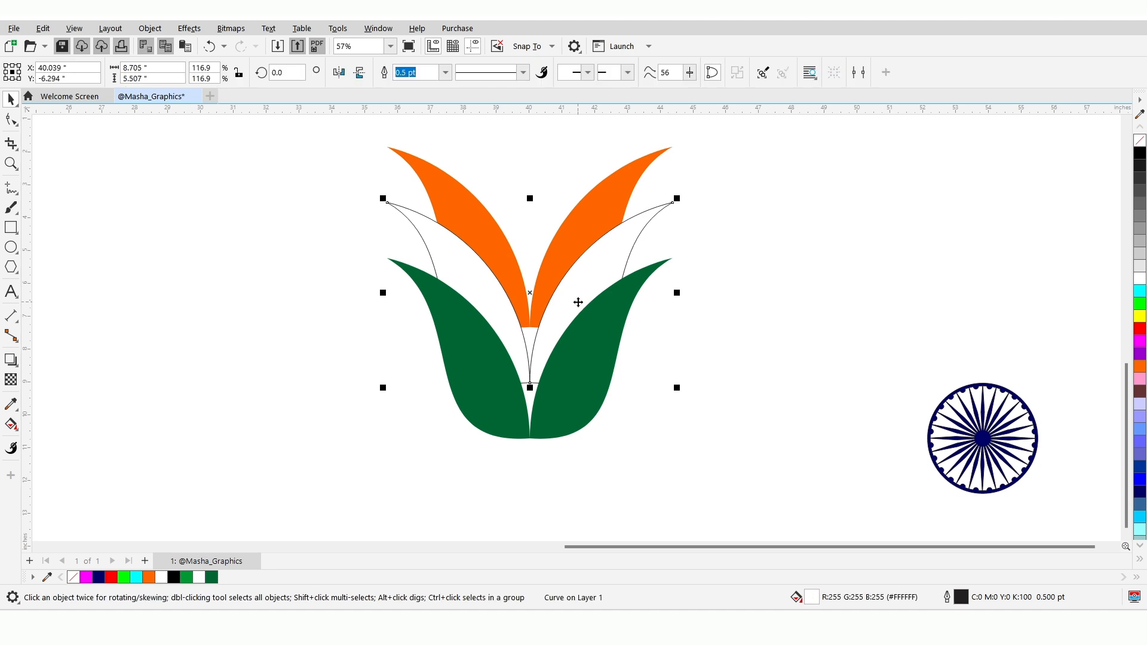
left_click(568, 239)
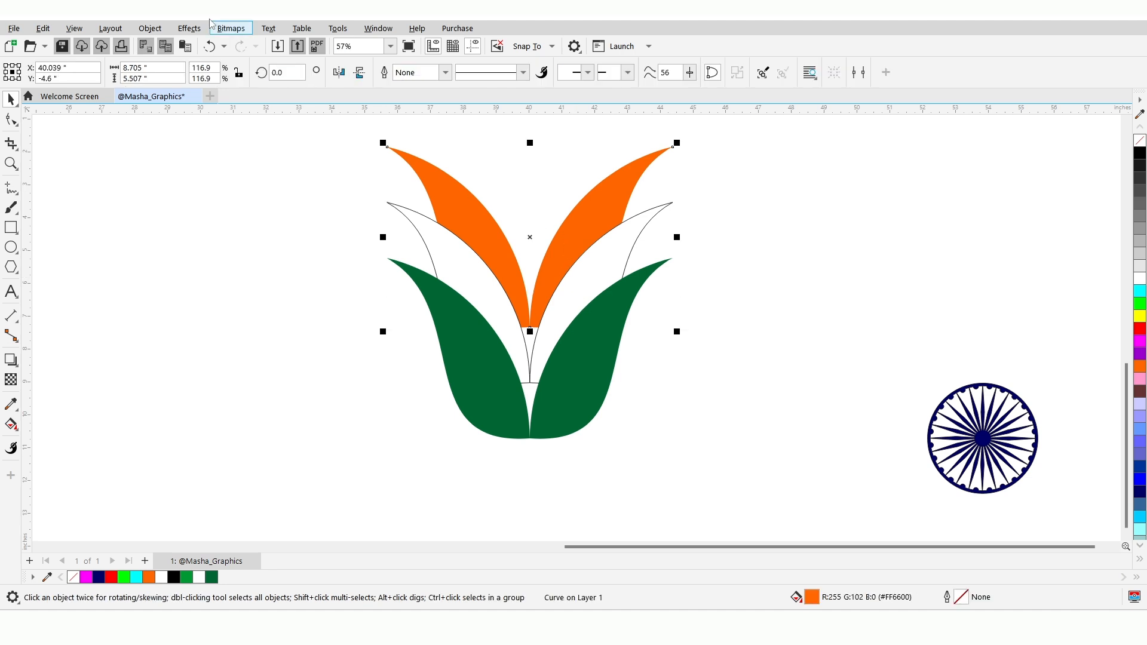
left_click(190, 28)
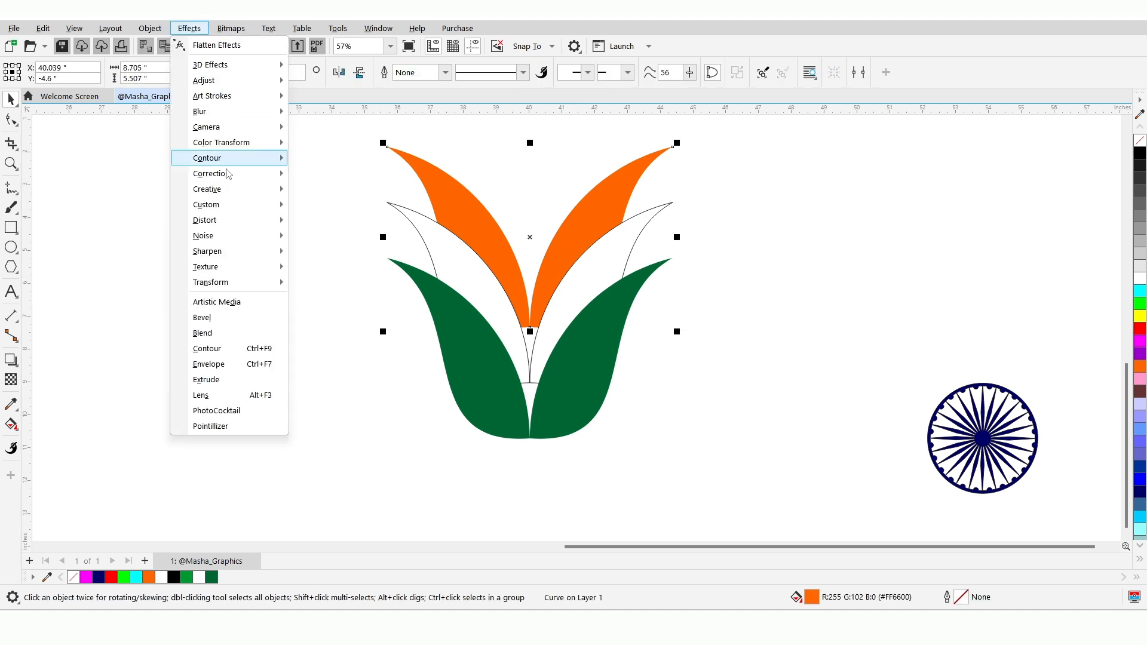
left_click(261, 320)
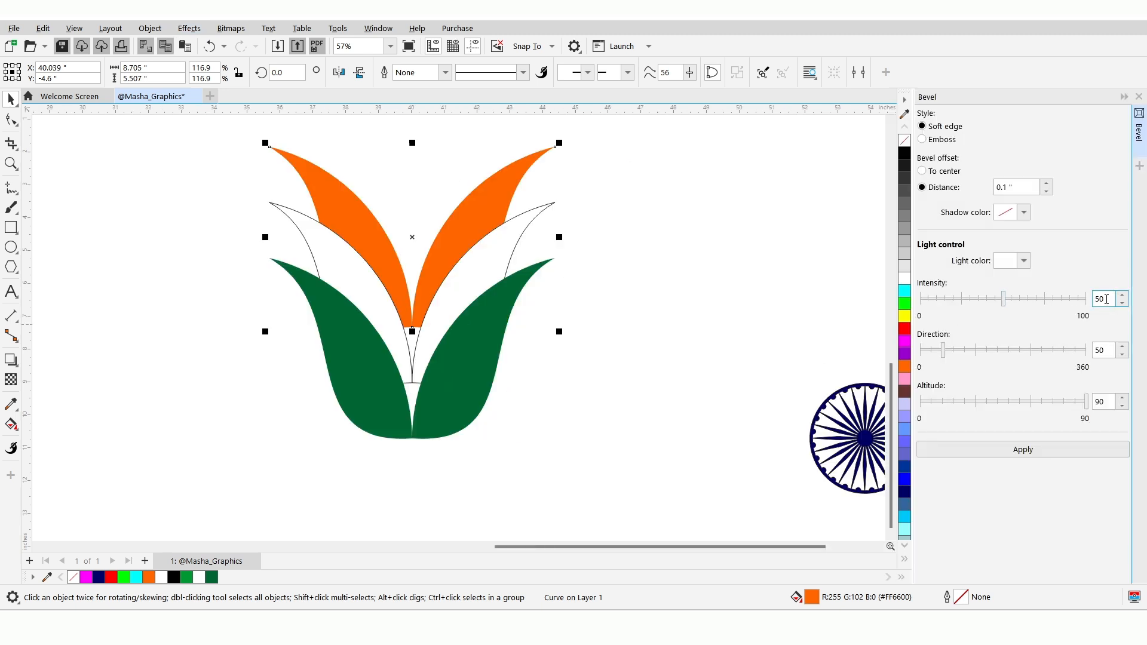
type("100")
left_click_drag(1108, 350, 1087, 350)
left_click_drag(1106, 401, 1081, 402)
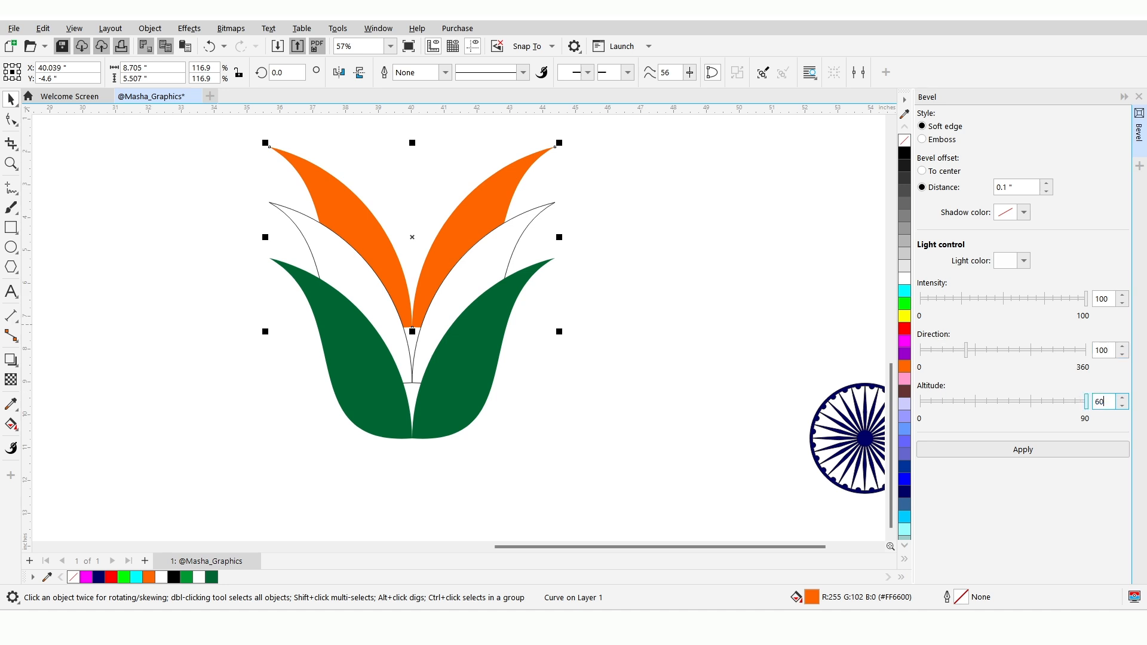
left_click(1073, 447)
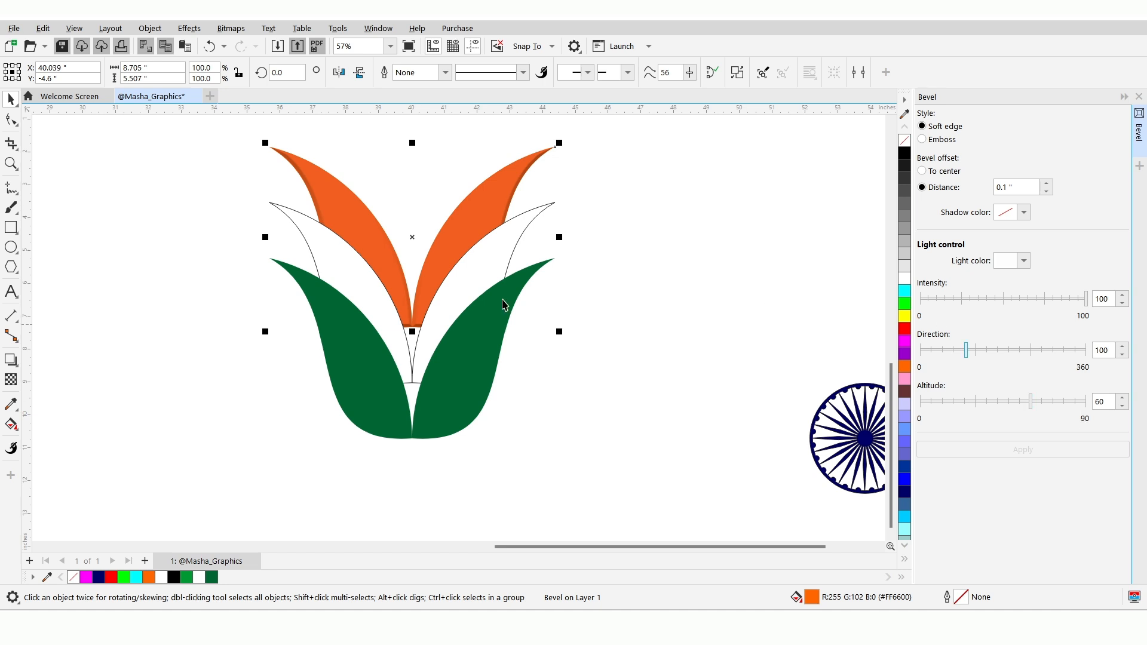
Apply the same soft-edge bevel to the white and green petal shapes, and remove the white shape's outline
left_click(476, 279)
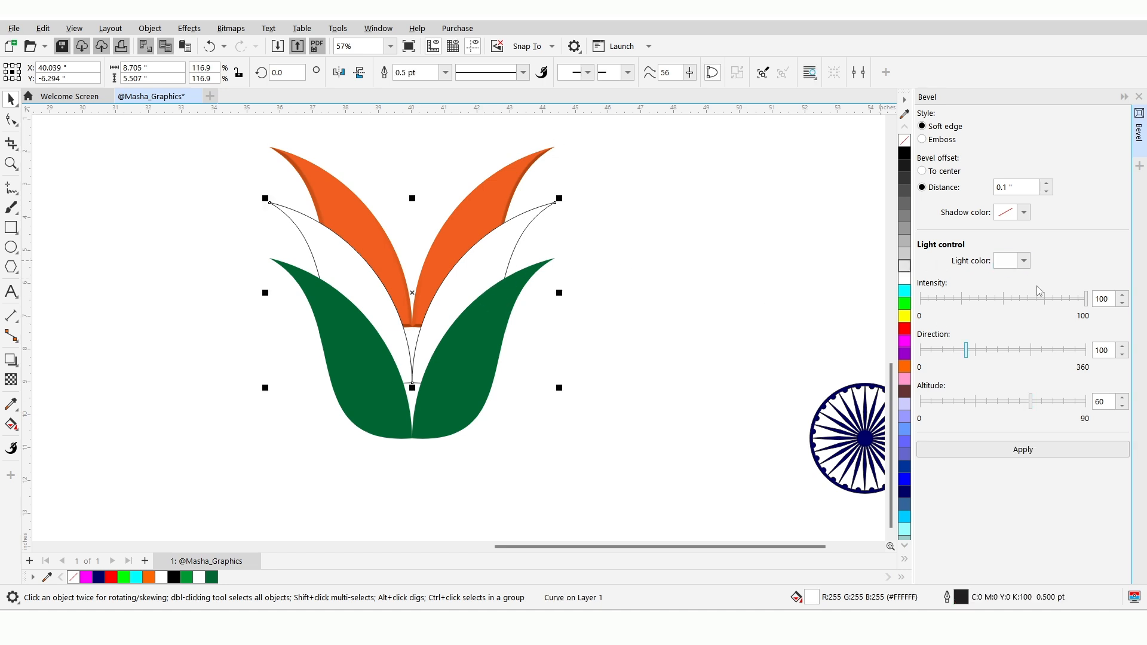
left_click(1093, 454)
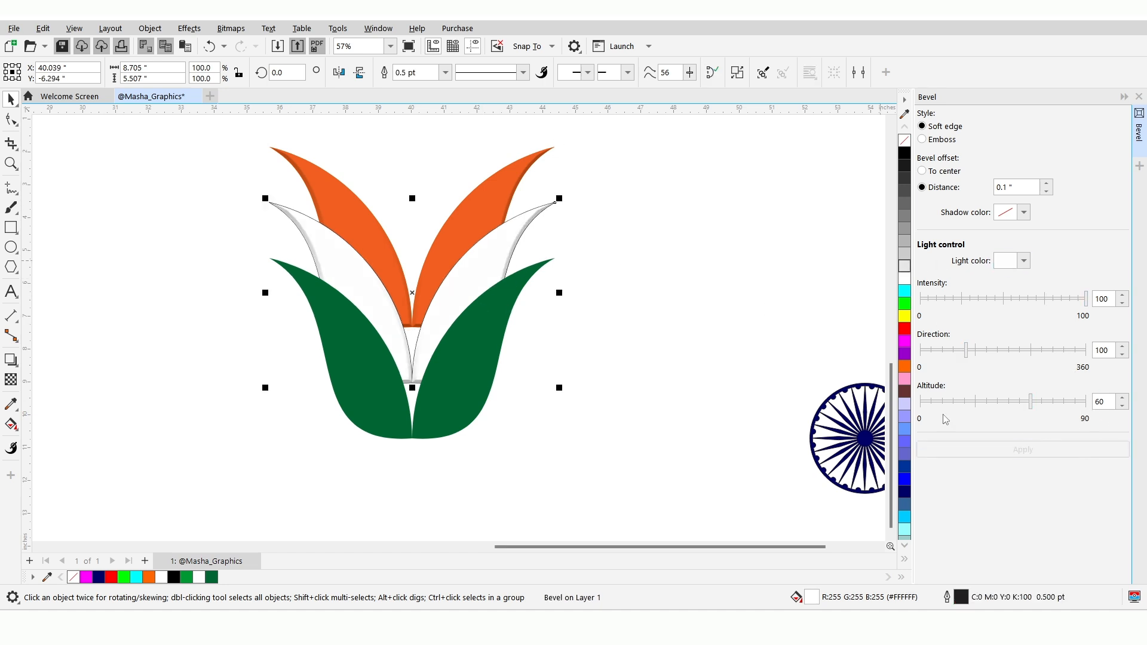
left_click(465, 365)
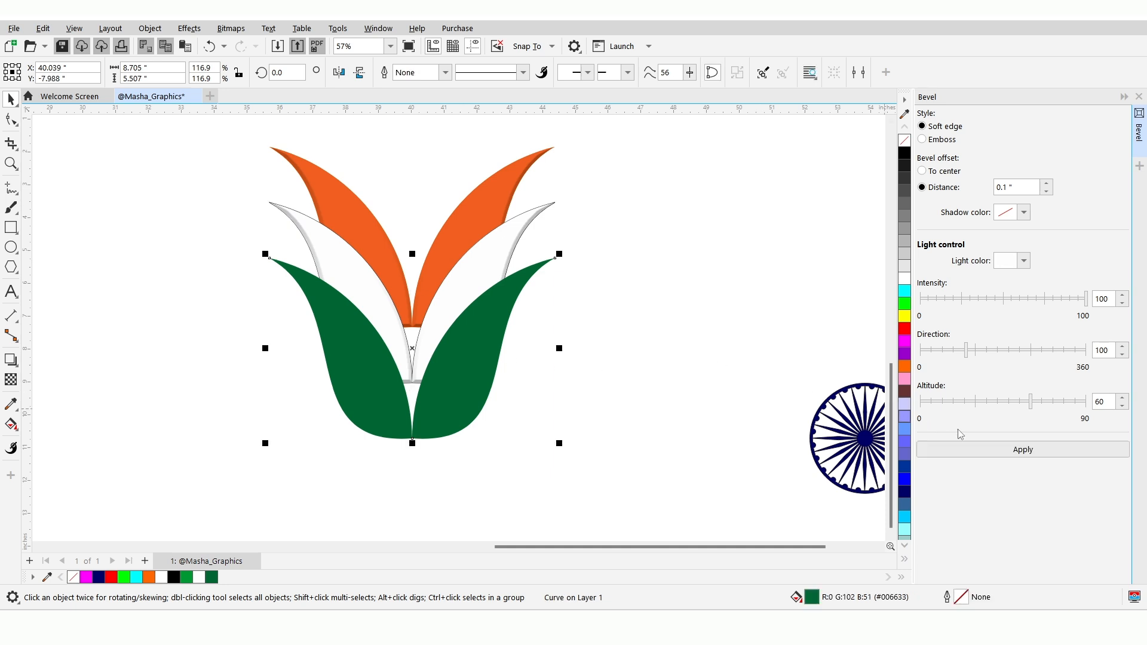
left_click(996, 452)
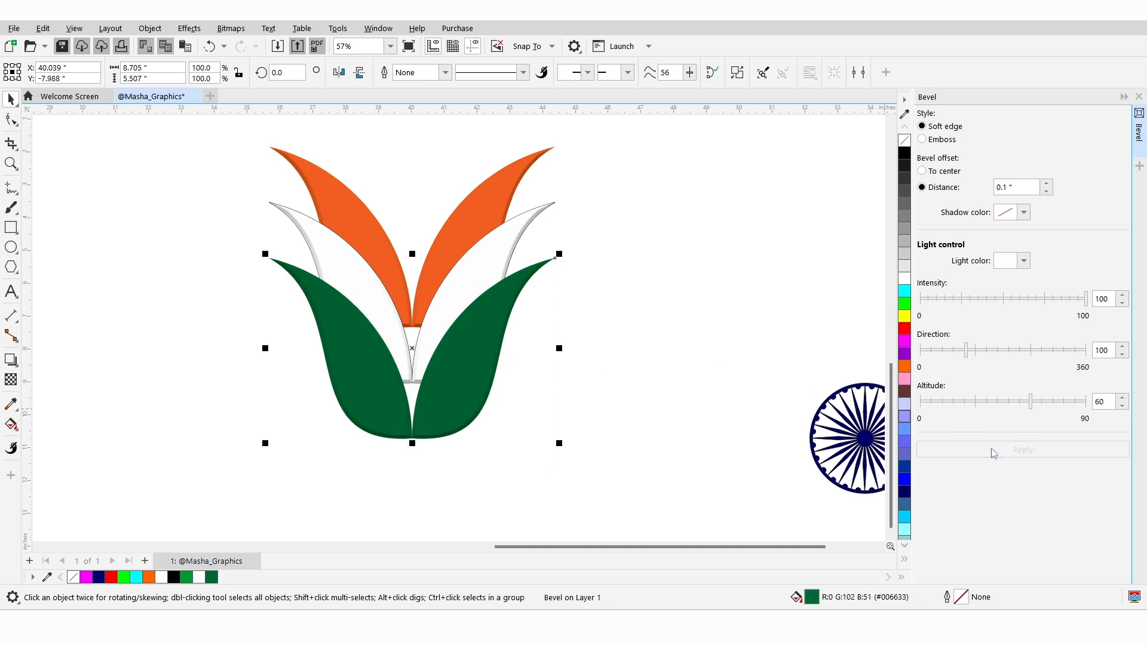
left_click(1138, 97)
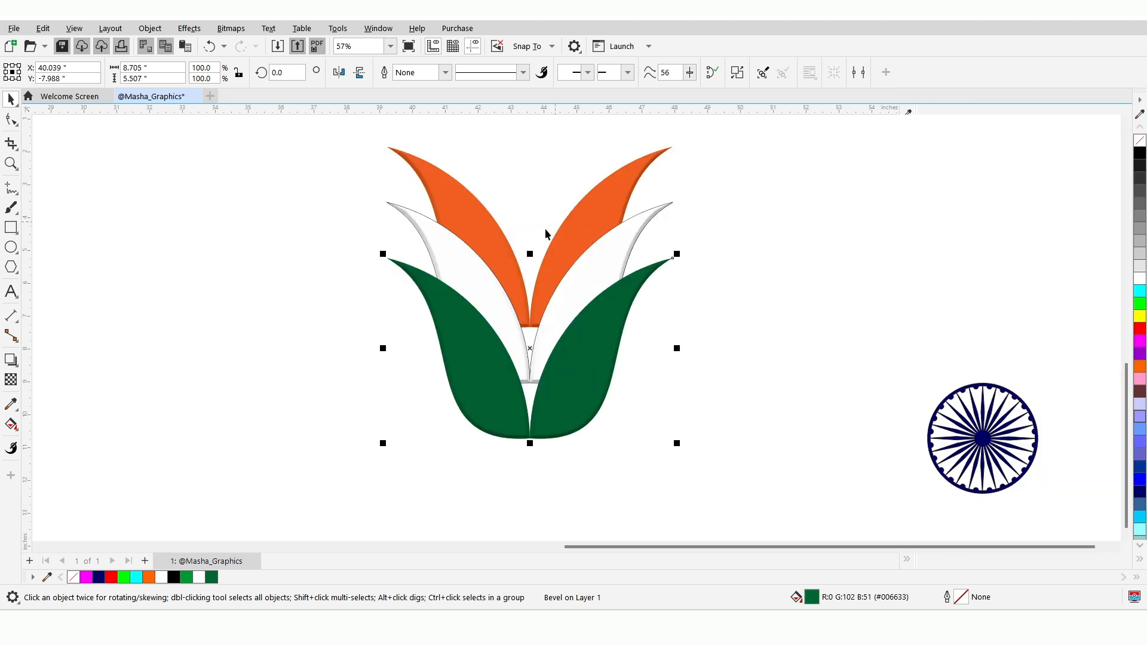
left_click(609, 270)
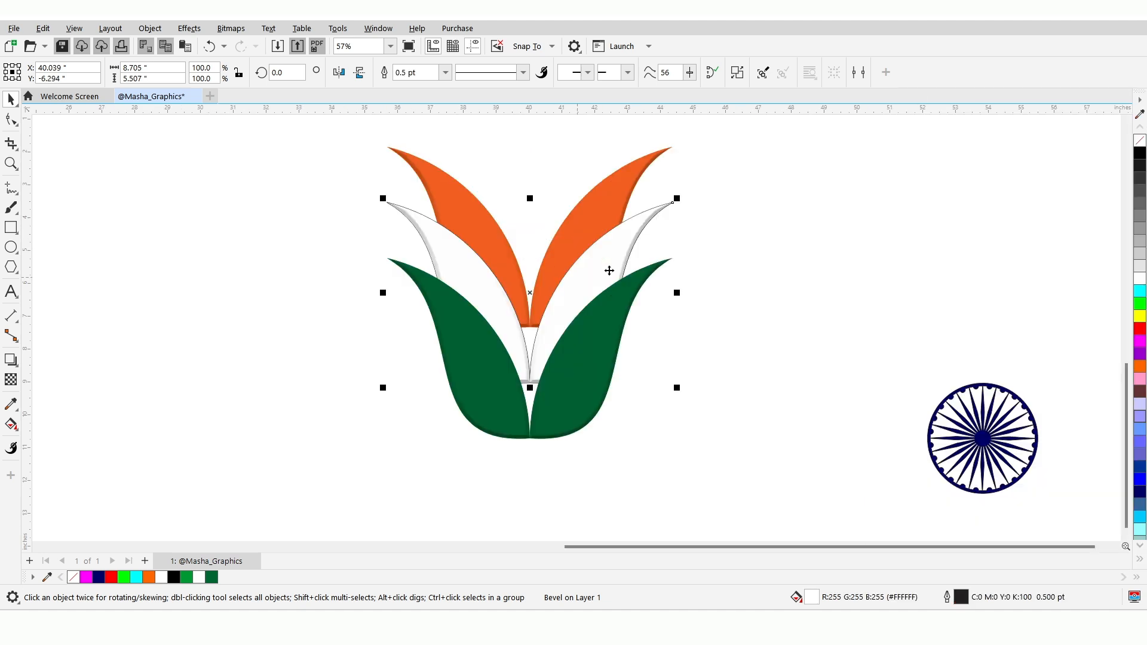
right_click(1138, 140)
Enlarge the Ashoka Chakra proportionally to about 6.1 inches in diameter
left_click(1009, 431)
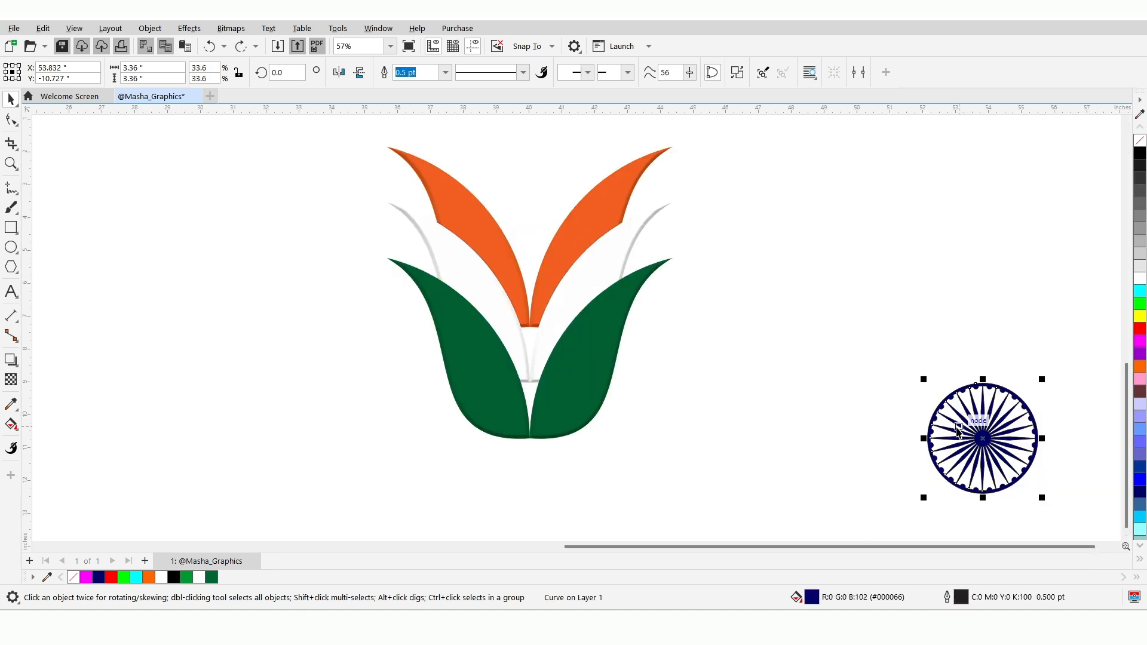
left_click_drag(923, 379, 836, 291)
scroll(531, 229, "up", 1)
scroll(531, 229, "up", 1)
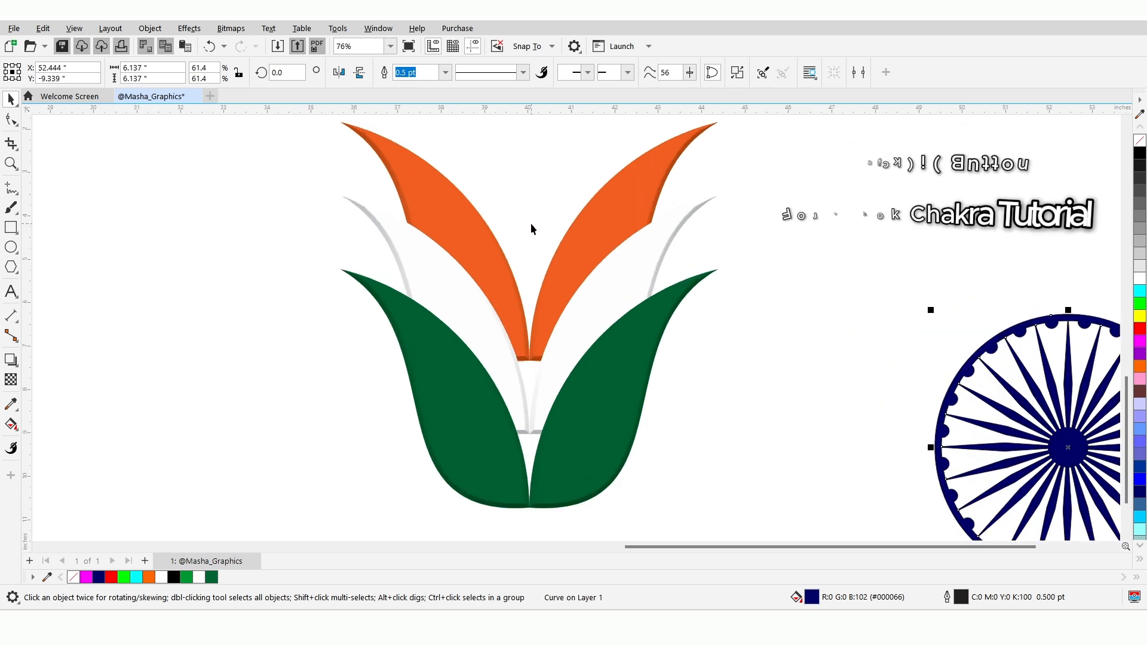
Select the orange, white and green beveled petal shapes together and group them
left_click(440, 218)
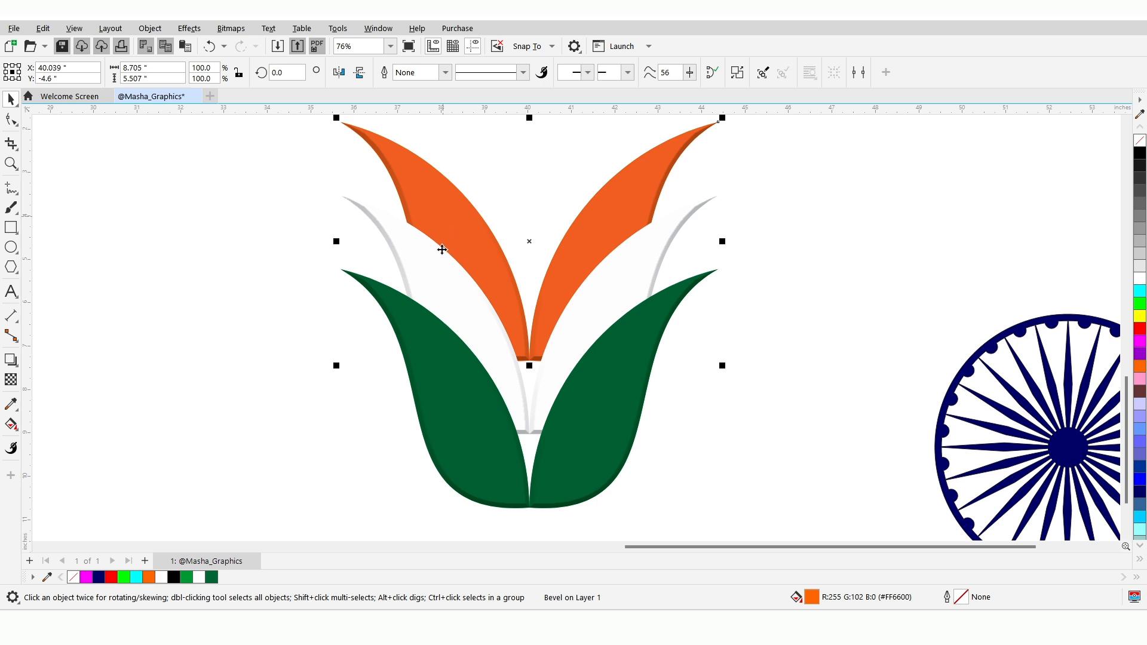
left_click(441, 280, "shift")
left_click(441, 397, "shift")
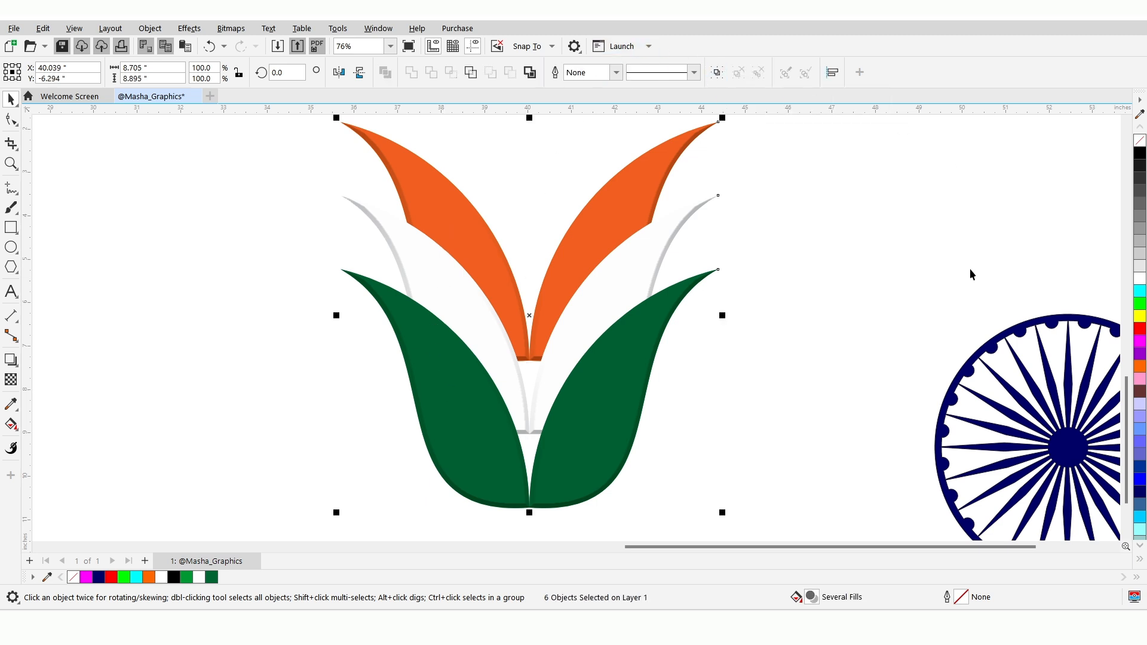
Centre the Chakra horizontally behind the orange petals and shrink it about its centre to about 5.5 inches
left_click_drag(1053, 463, 533, 236)
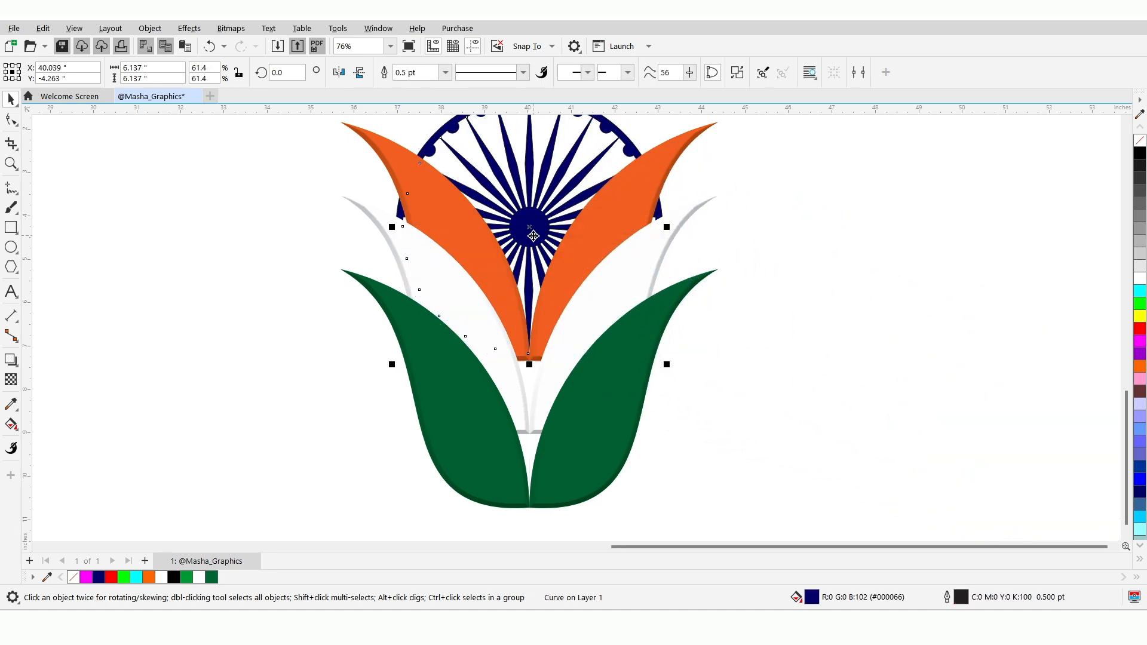
scroll(532, 237, "up", 1)
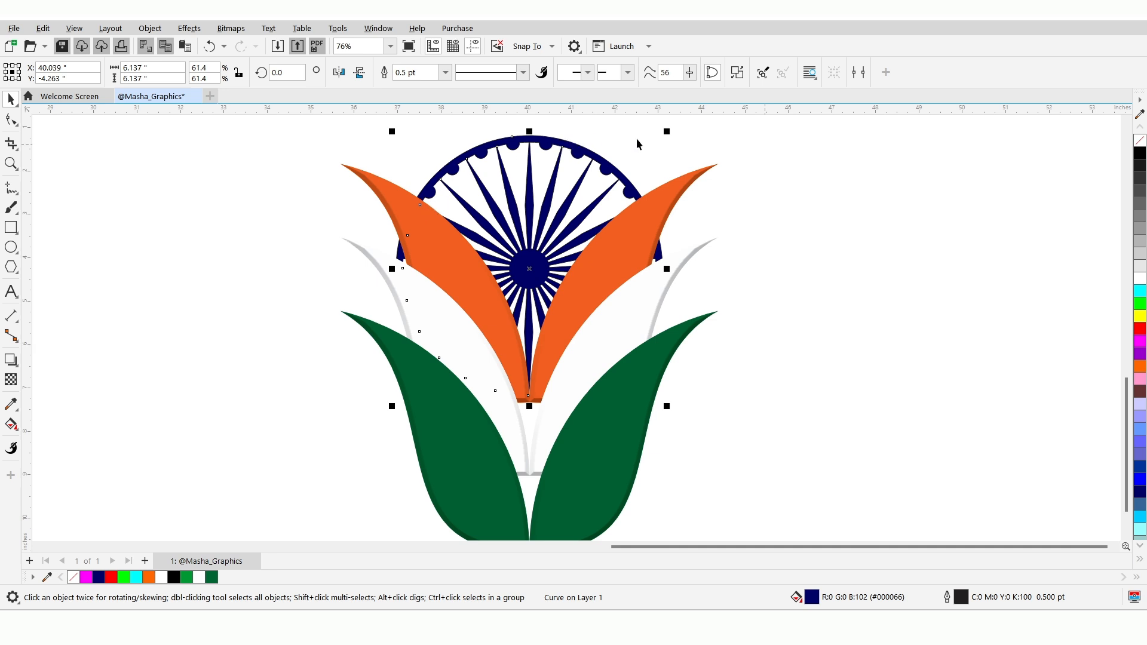
left_click_drag(668, 132, 656, 142)
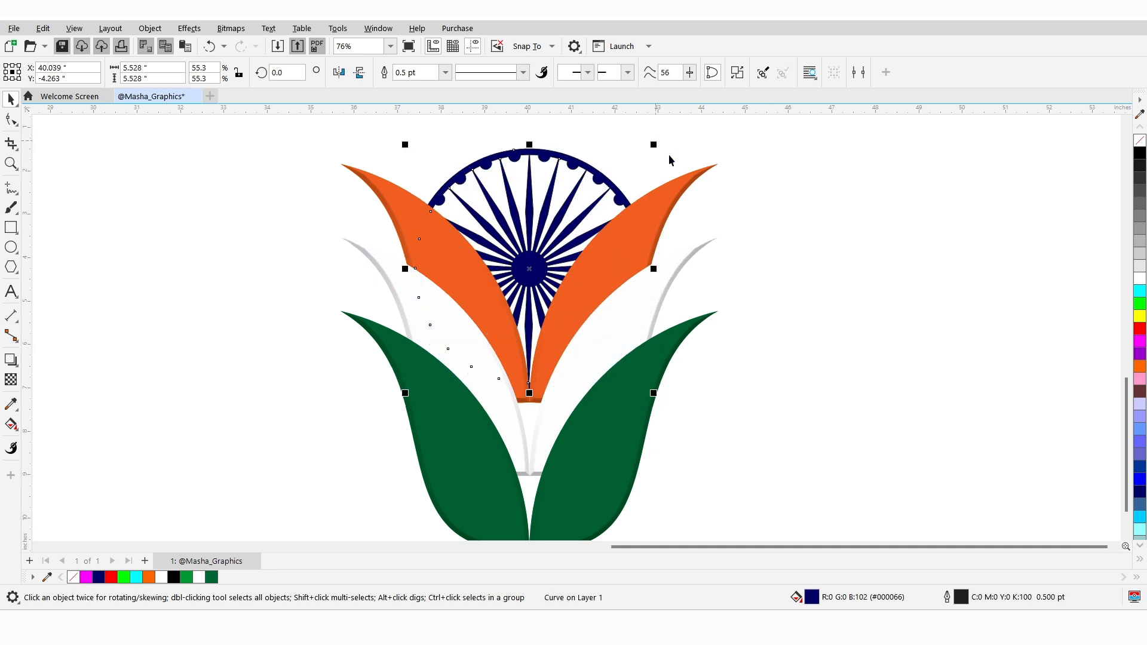
left_click_drag(1126, 404, 1126, 408)
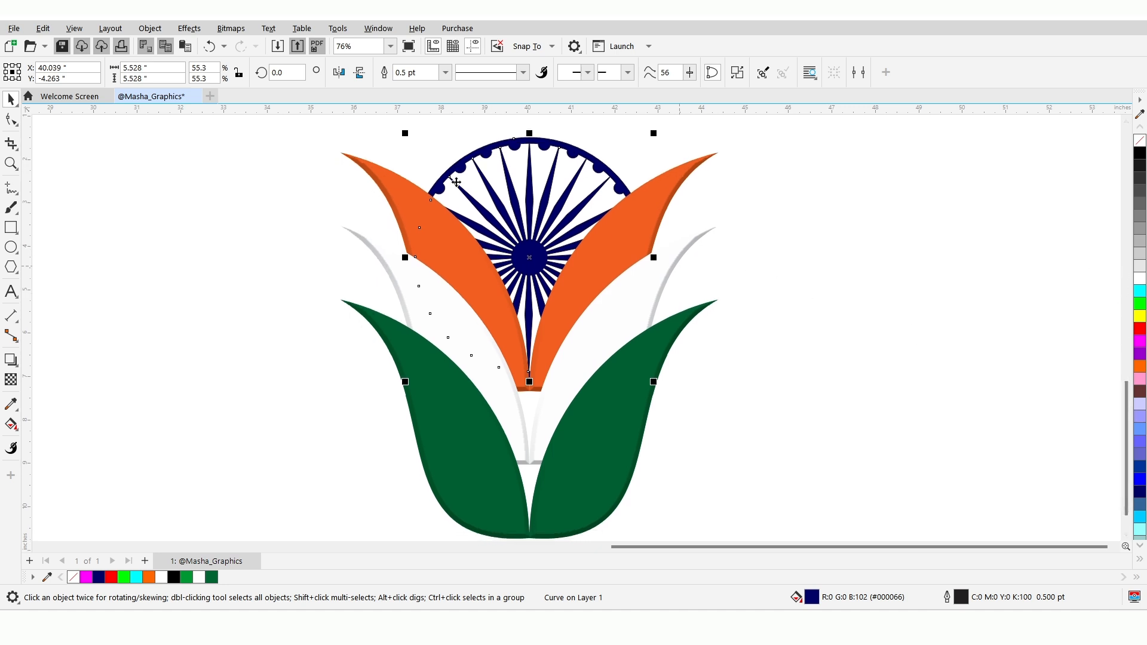
Group the Chakra with the petals and shift the whole design to about X 40.5, Y -6.9 inches
left_click(392, 183, "shift")
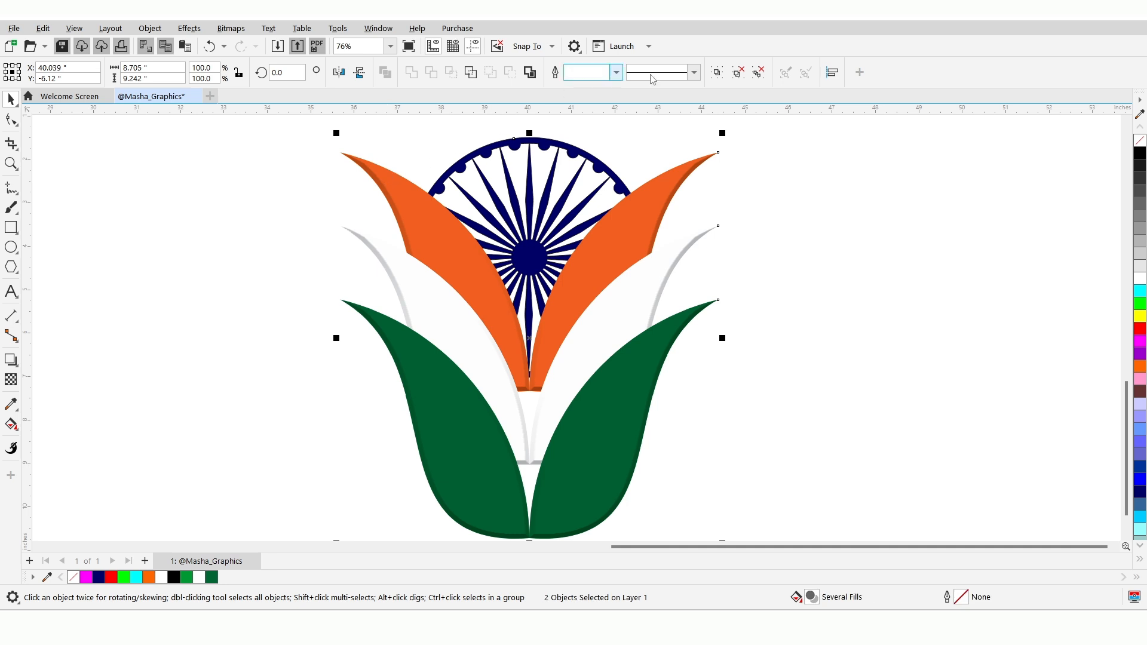
left_click(508, 148)
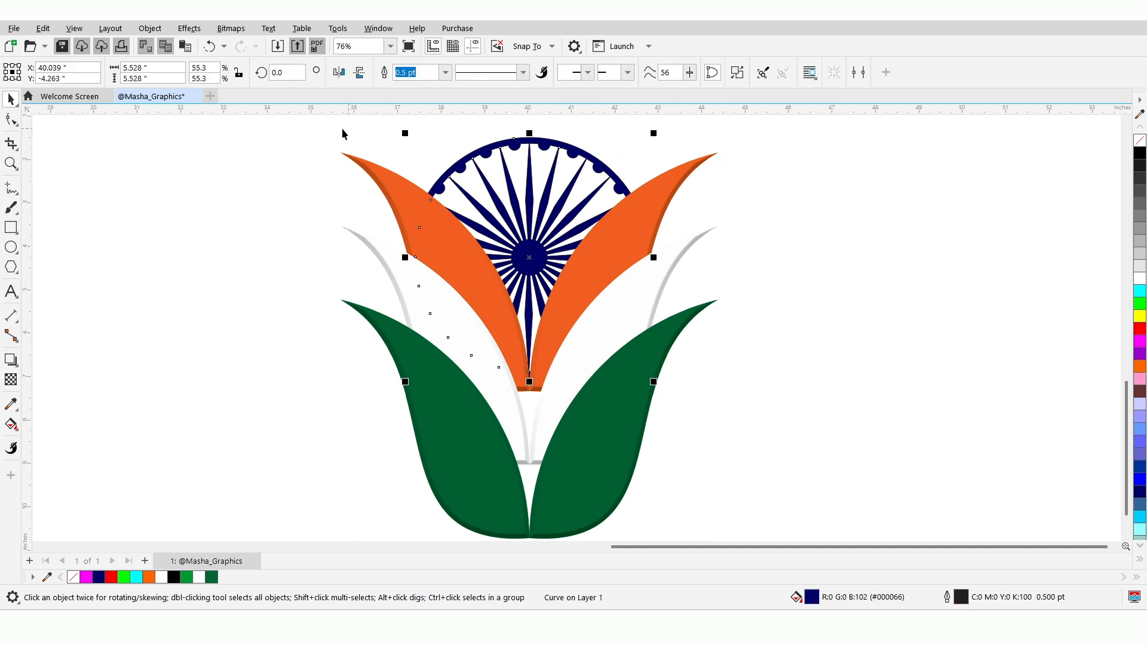
left_click_drag(324, 131, 741, 497)
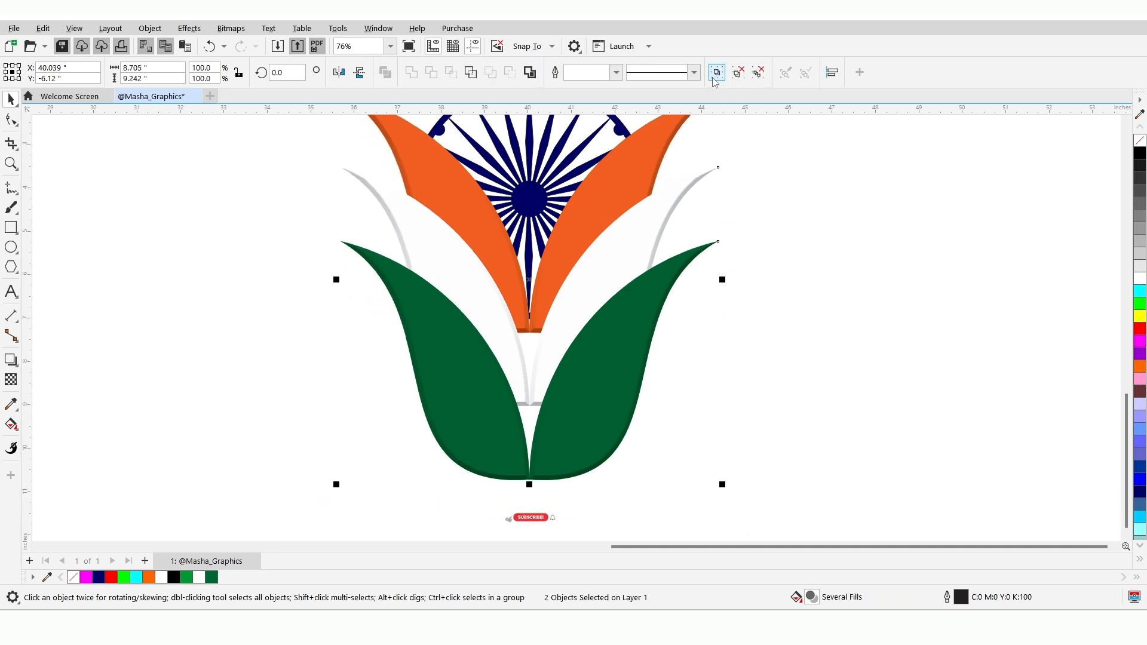
left_click(715, 79)
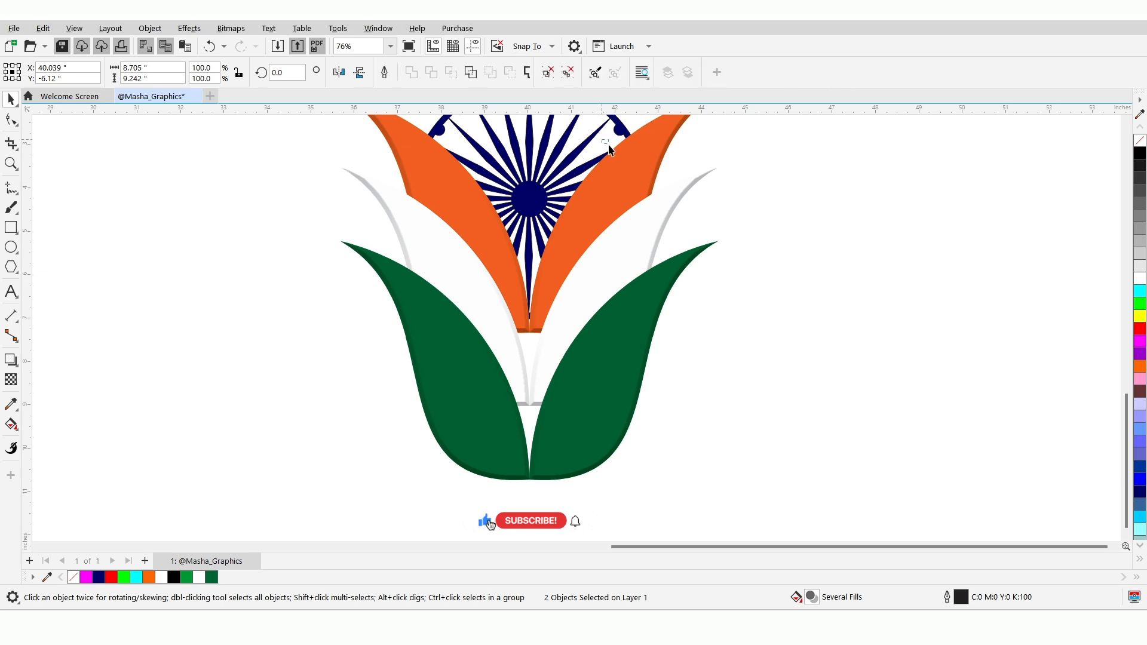
scroll(618, 170, "down", 1)
left_click(636, 212)
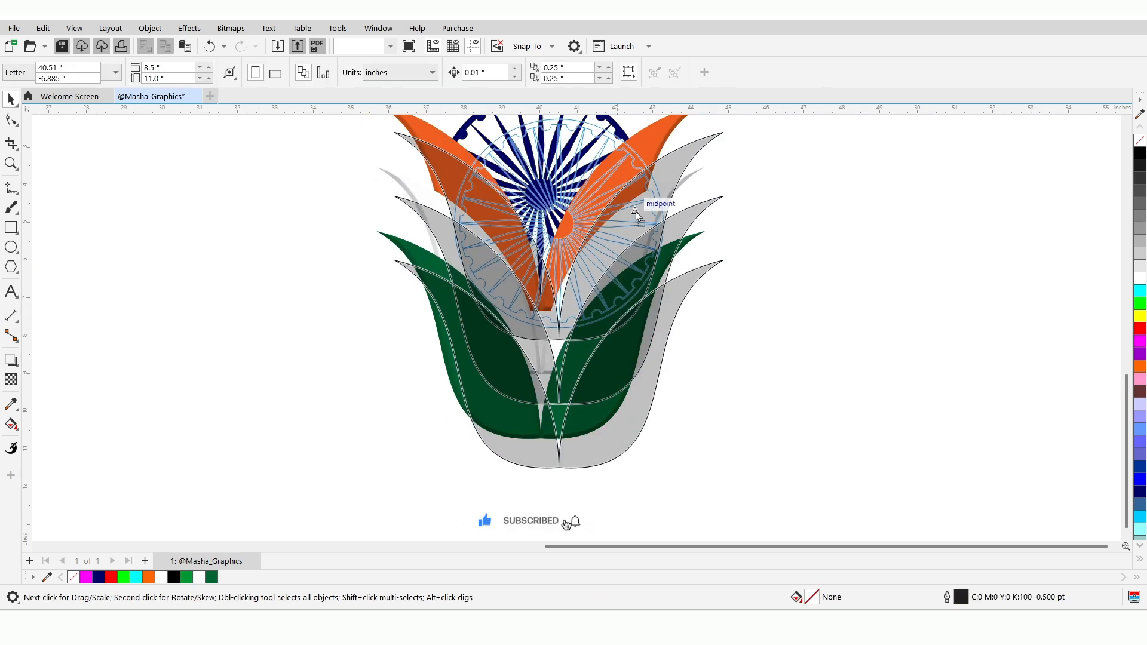
left_click(898, 219)
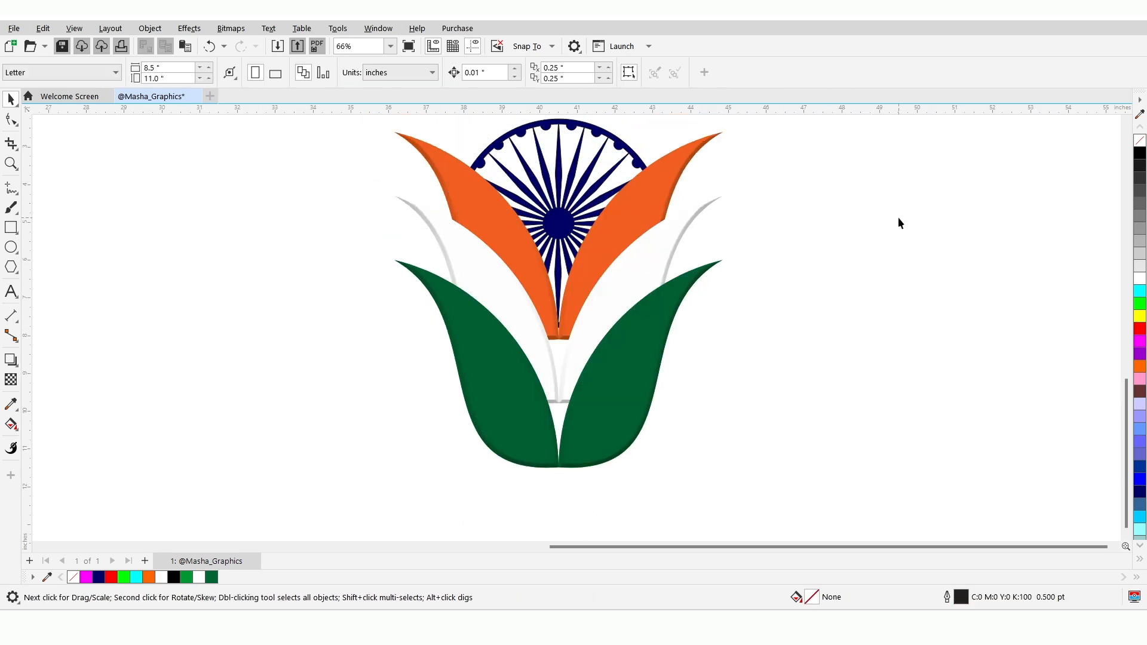
Draw a flat ellipse about 5.3 by 0.5 inches below the green petals and centre it horizontally under the design
left_click(18, 255)
left_click(68, 252)
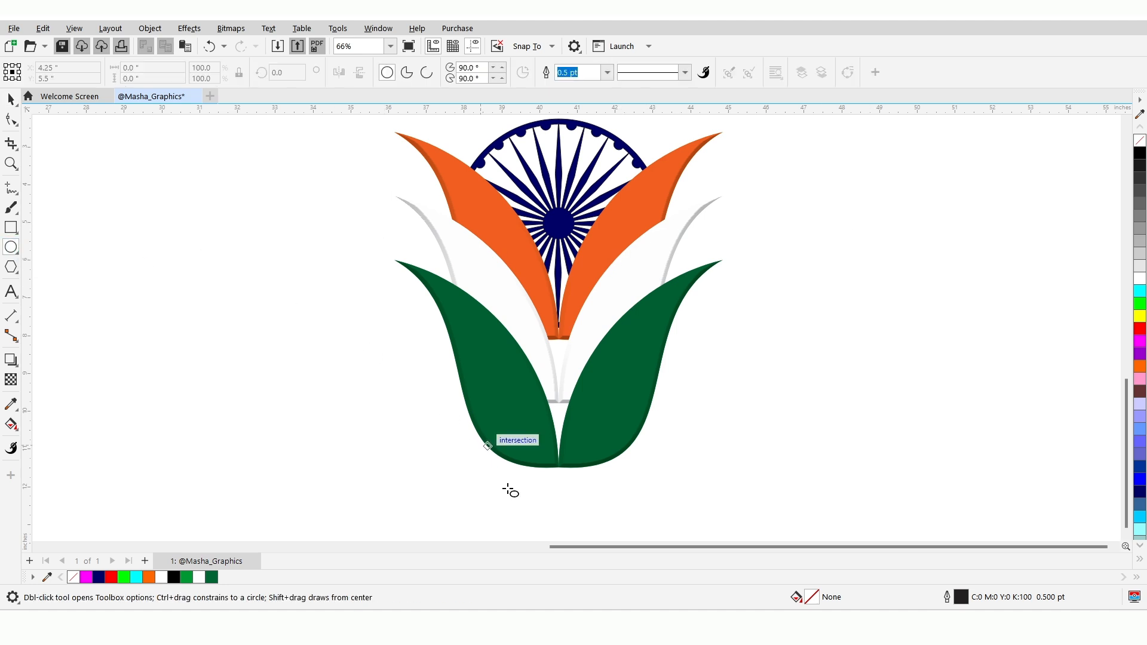
left_click_drag(476, 478, 679, 500)
left_click(12, 98)
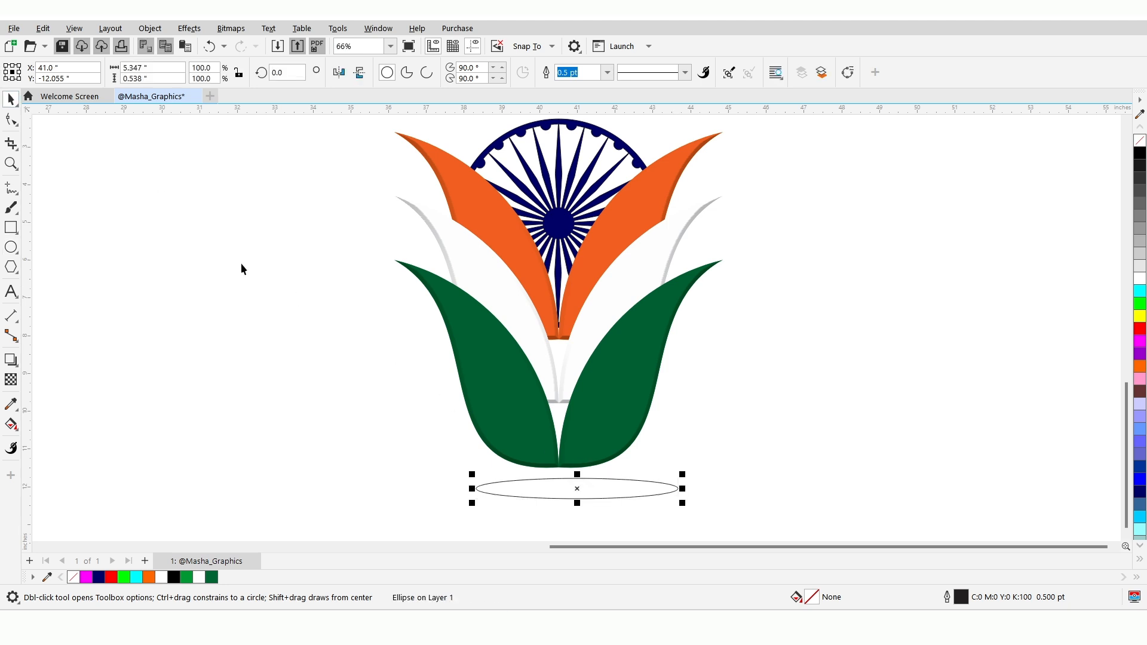
left_click_drag(577, 491, 562, 485)
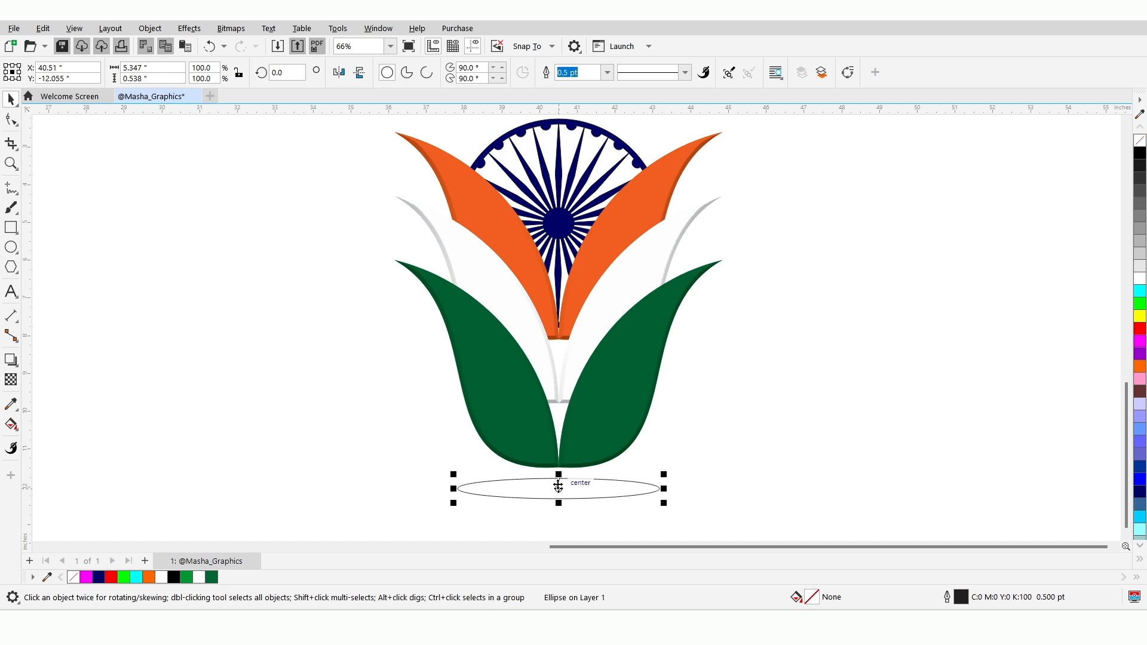
Give the ellipse an elliptical fountain fill spreading from its centre to its edge, with orange as the centre colour
left_click(17, 429)
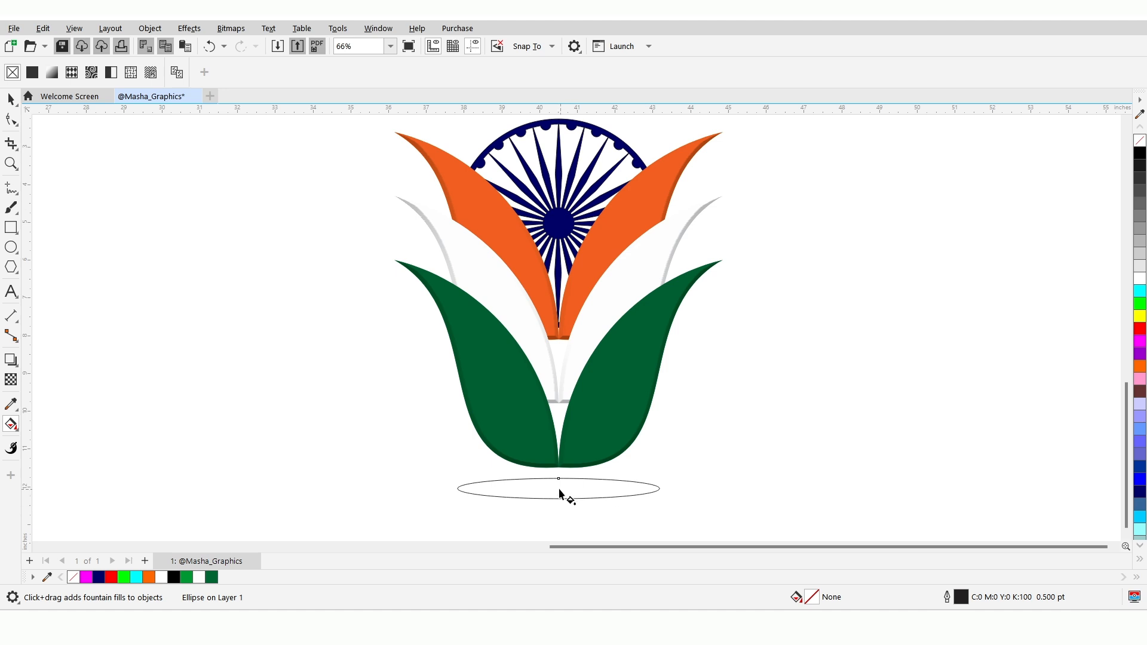
left_click_drag(596, 491, 652, 492)
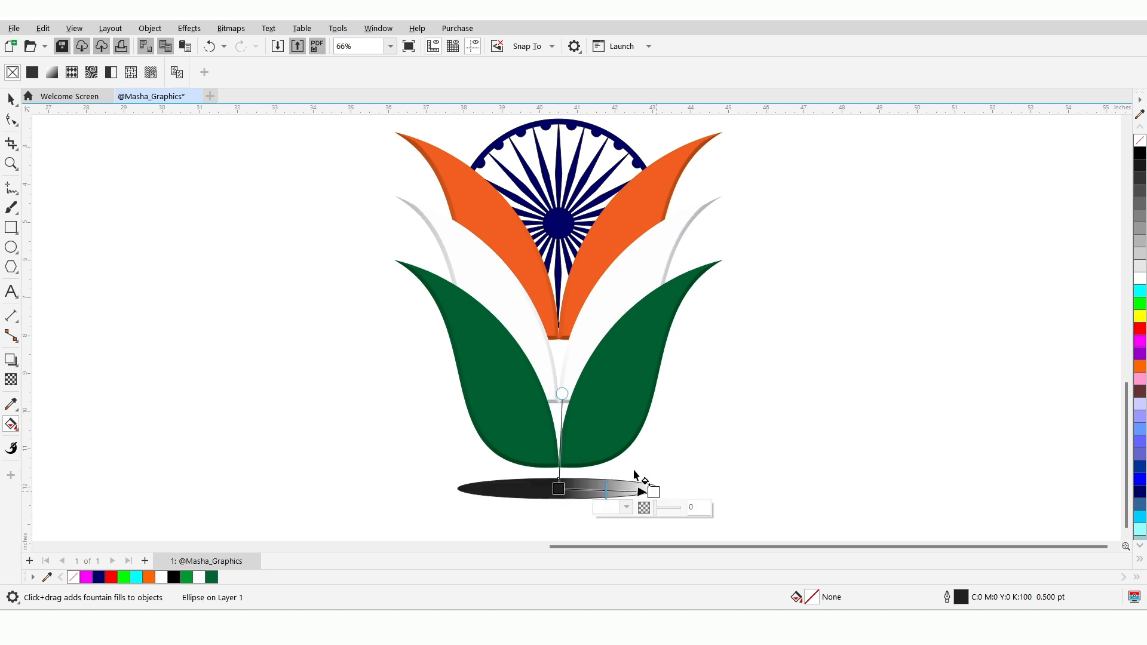
left_click(243, 72)
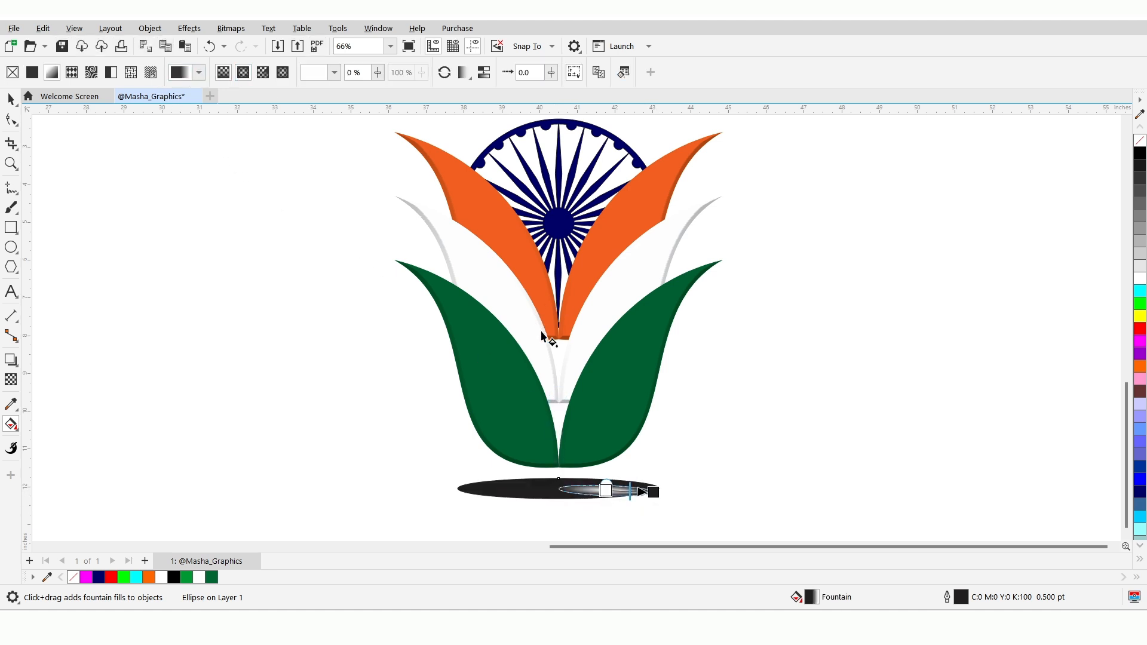
left_click_drag(605, 490, 552, 489)
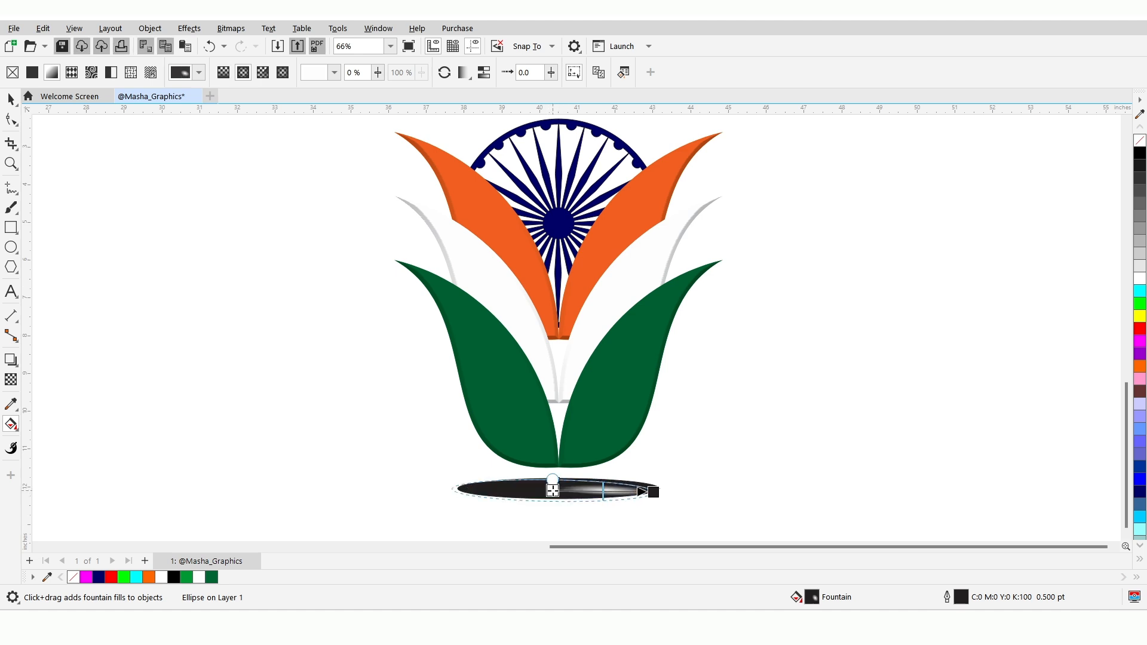
left_click_drag(656, 492, 660, 488)
left_click_drag(552, 490, 558, 488)
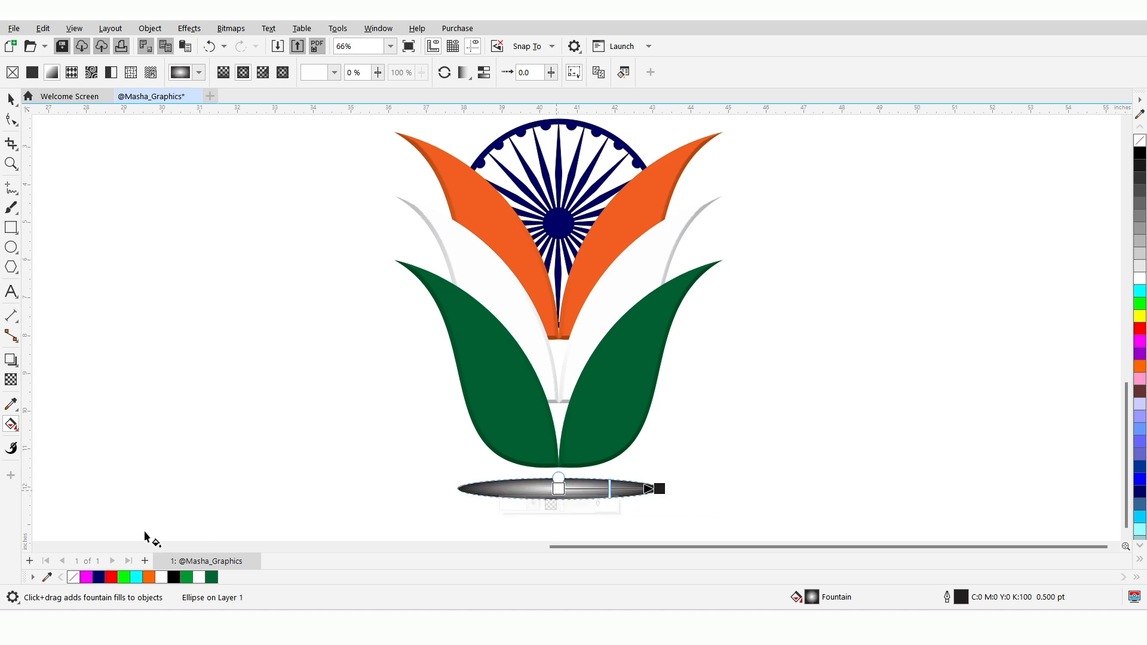
left_click(151, 578)
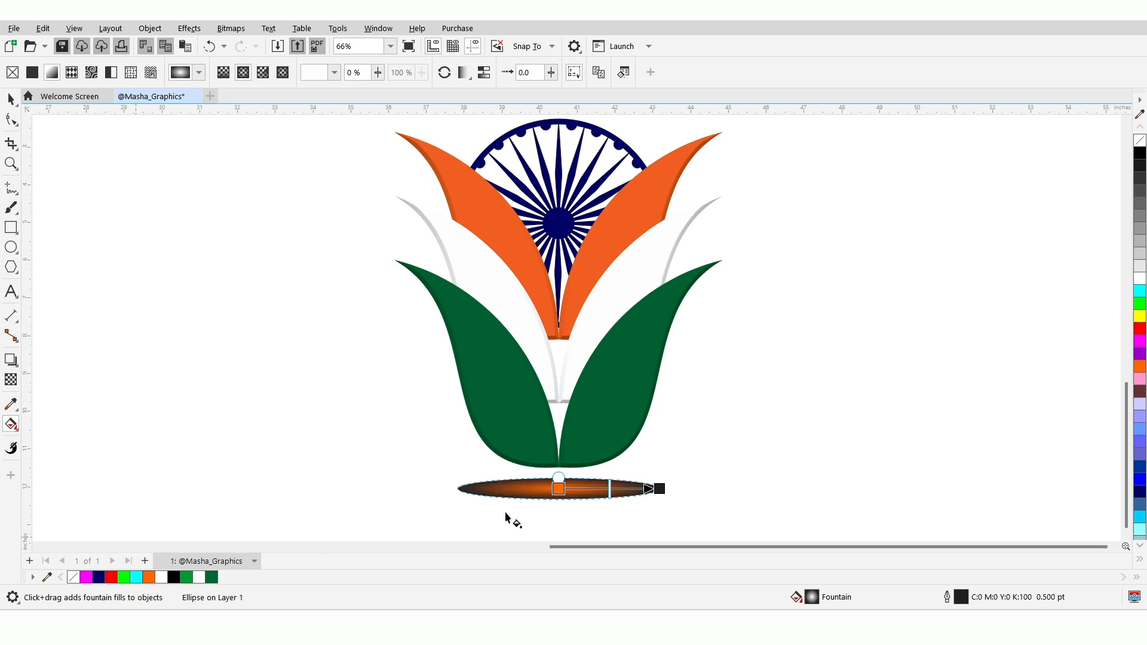
Add a white colour node at about 54 % of the ellipse's gradient, make its end colour dark green and pull the end slightly inward
double_click(602, 490)
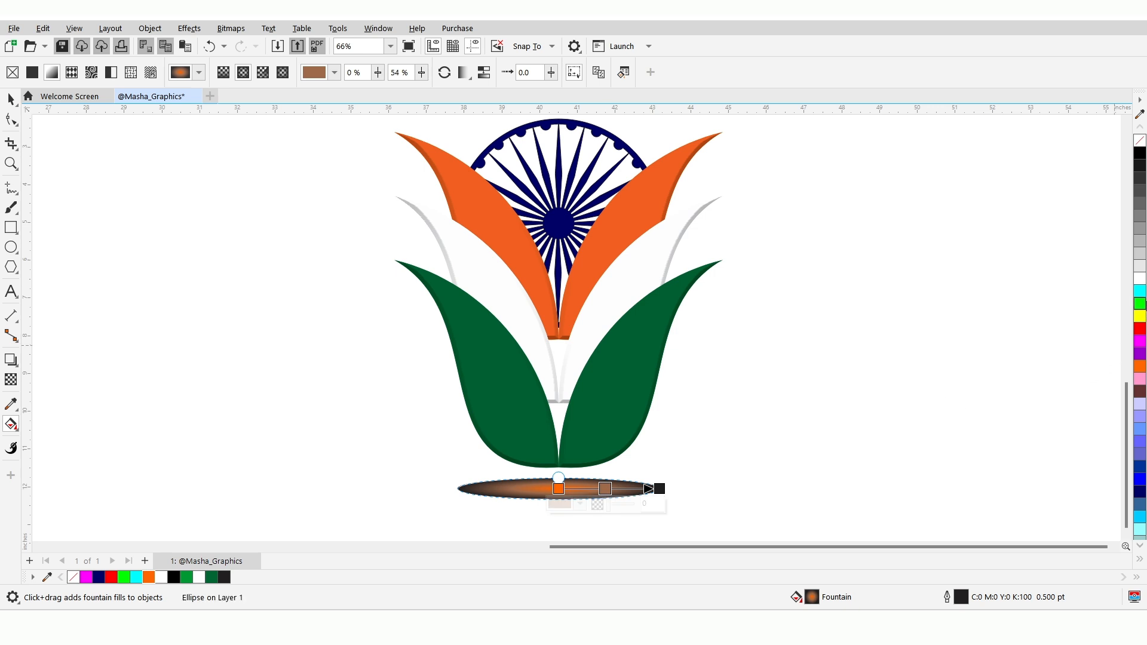
left_click(1140, 279)
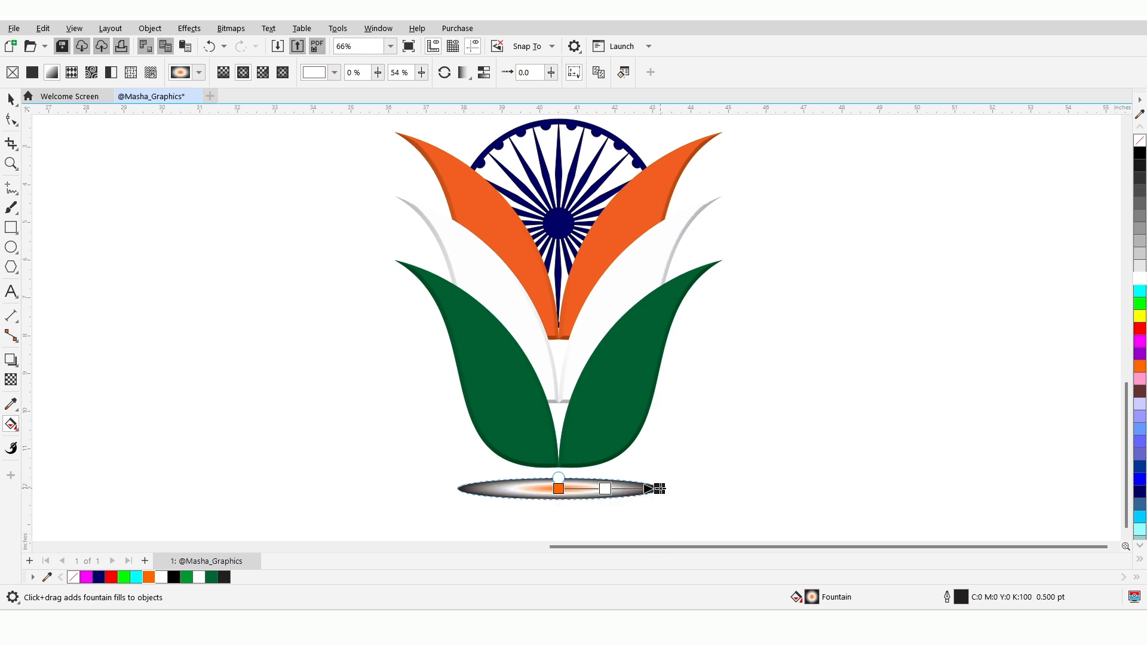
left_click(659, 489)
left_click(211, 577)
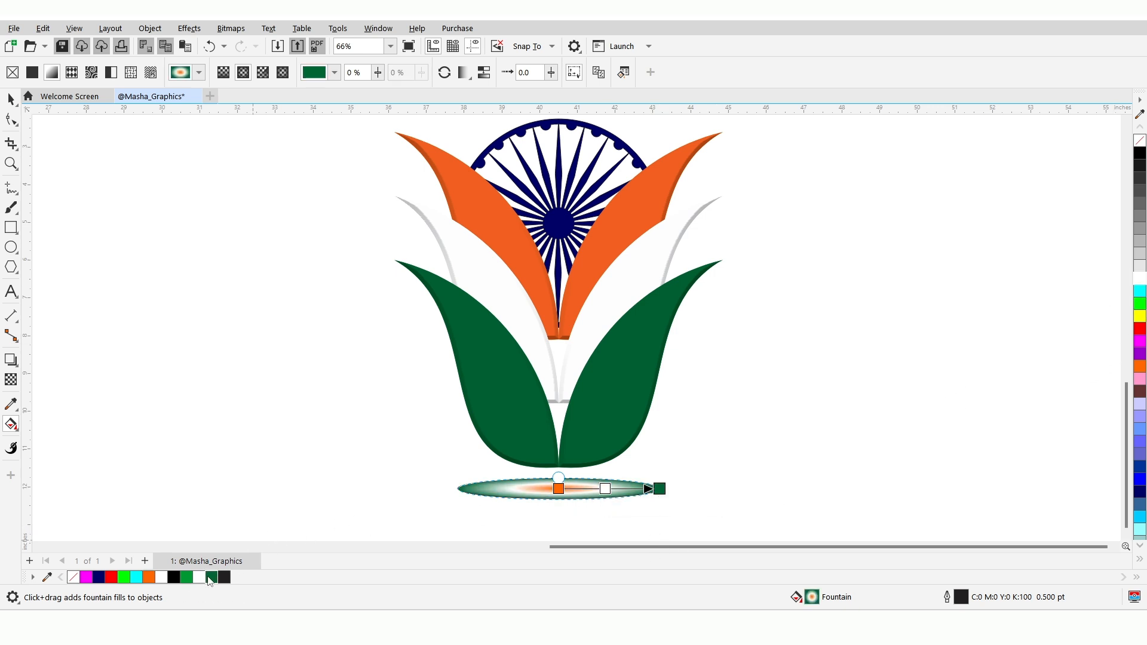
left_click_drag(660, 488, 651, 489)
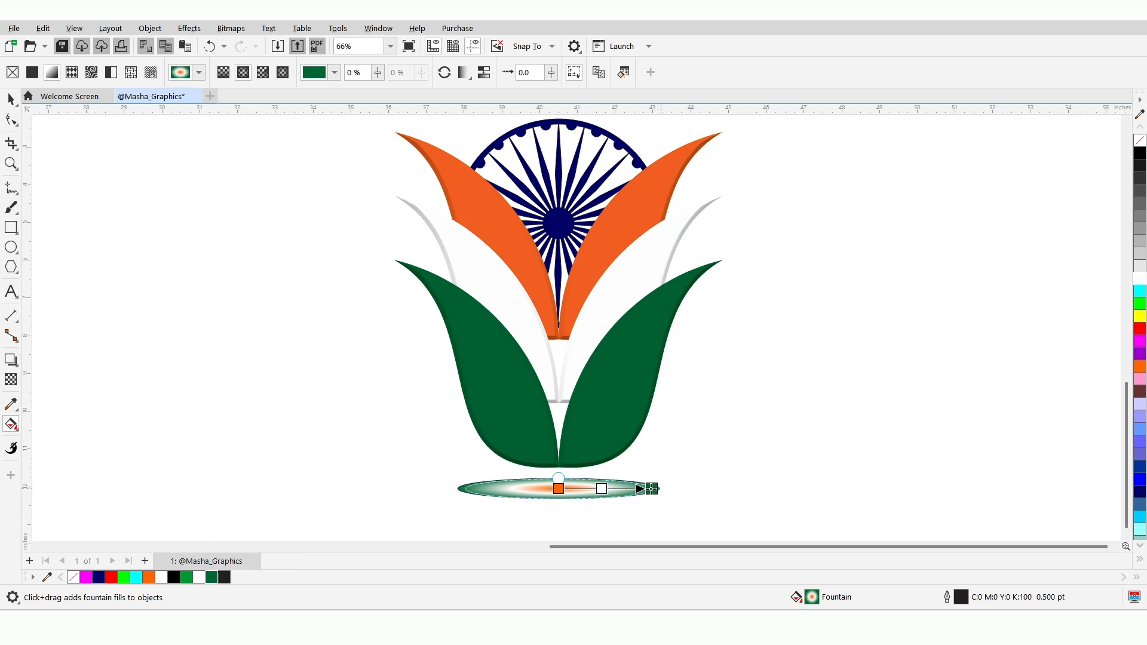
left_click(650, 489)
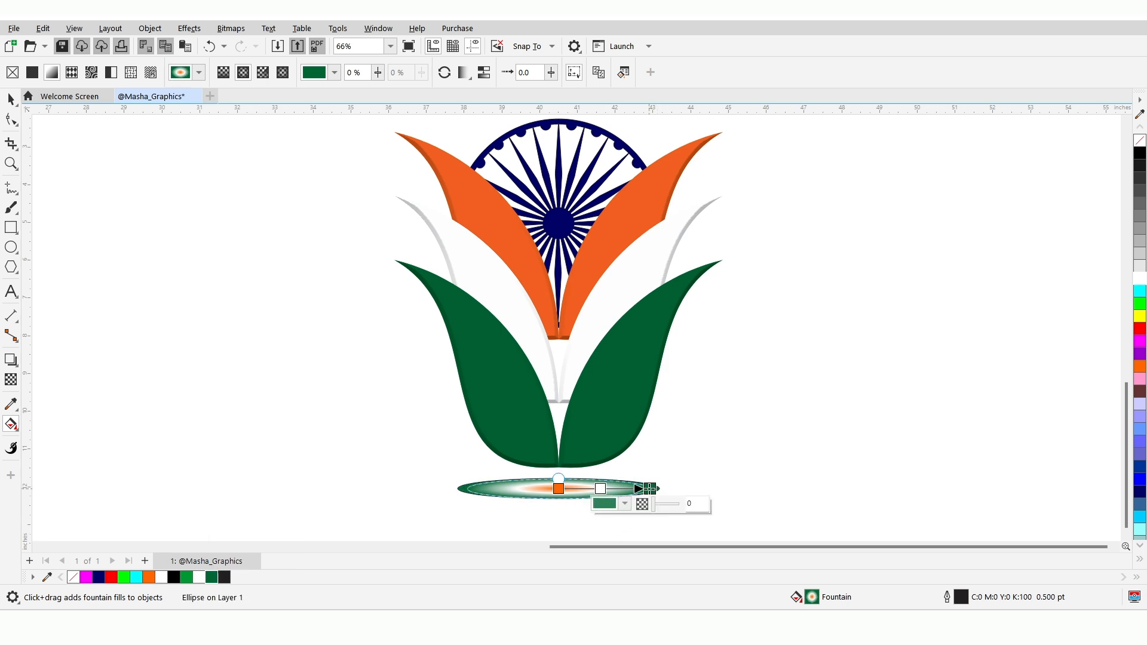
Remove the ellipse's outline and soften the ellipse with a Gaussian Blur of radius 18
left_click(11, 99)
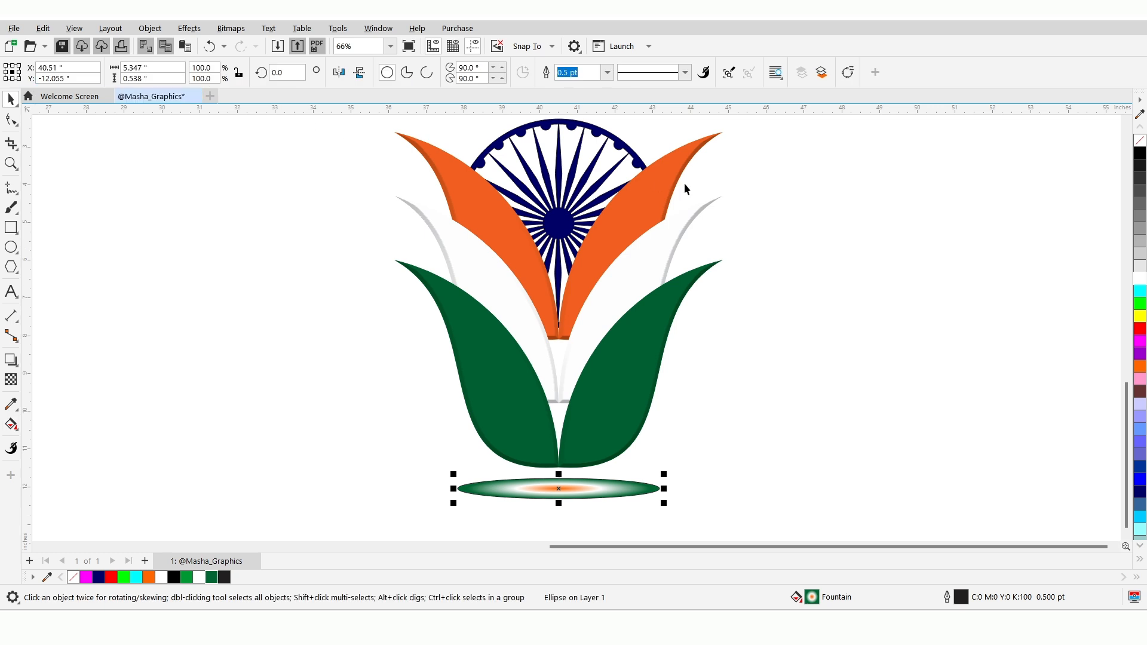
right_click(1140, 143)
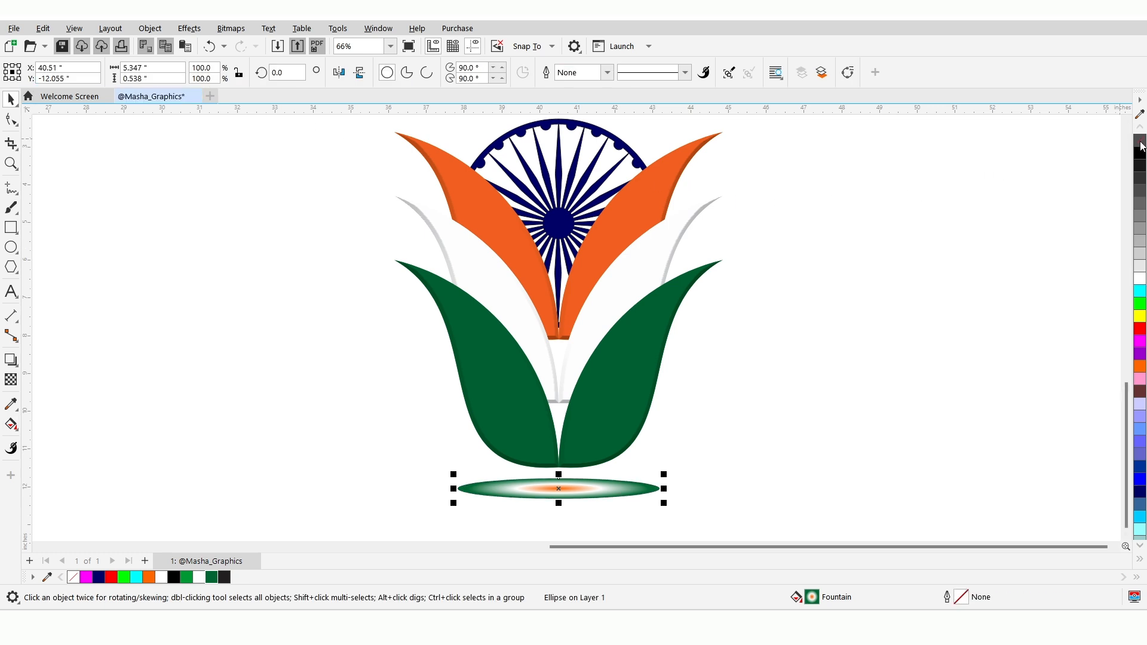
left_click(189, 28)
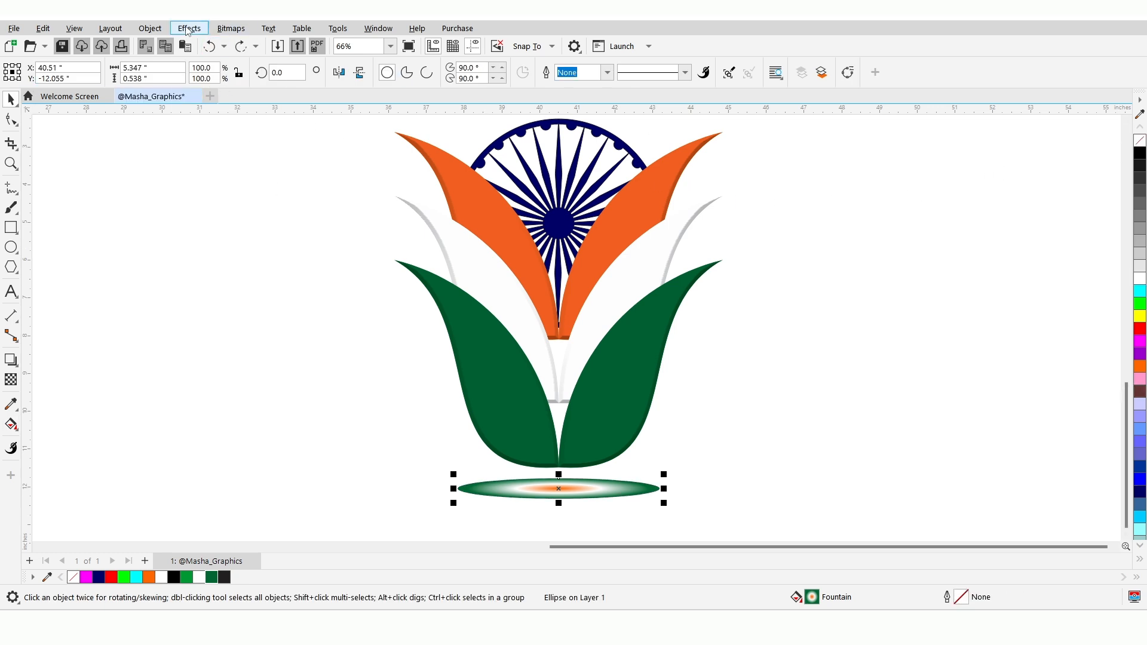
mouse_move(279, 118)
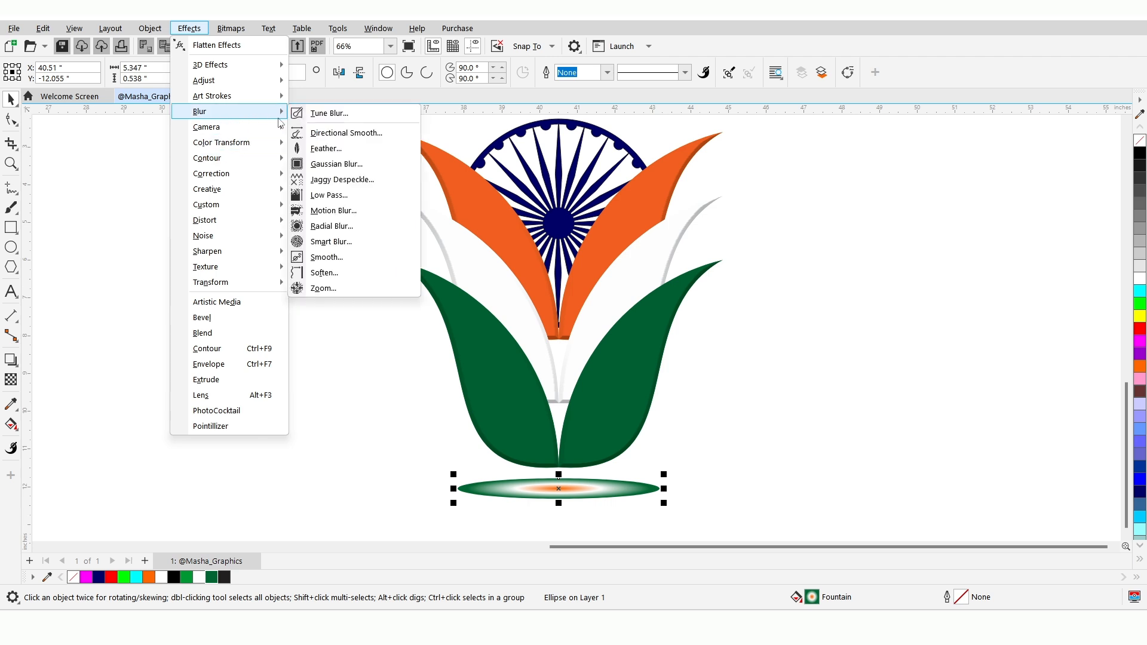
left_click(336, 165)
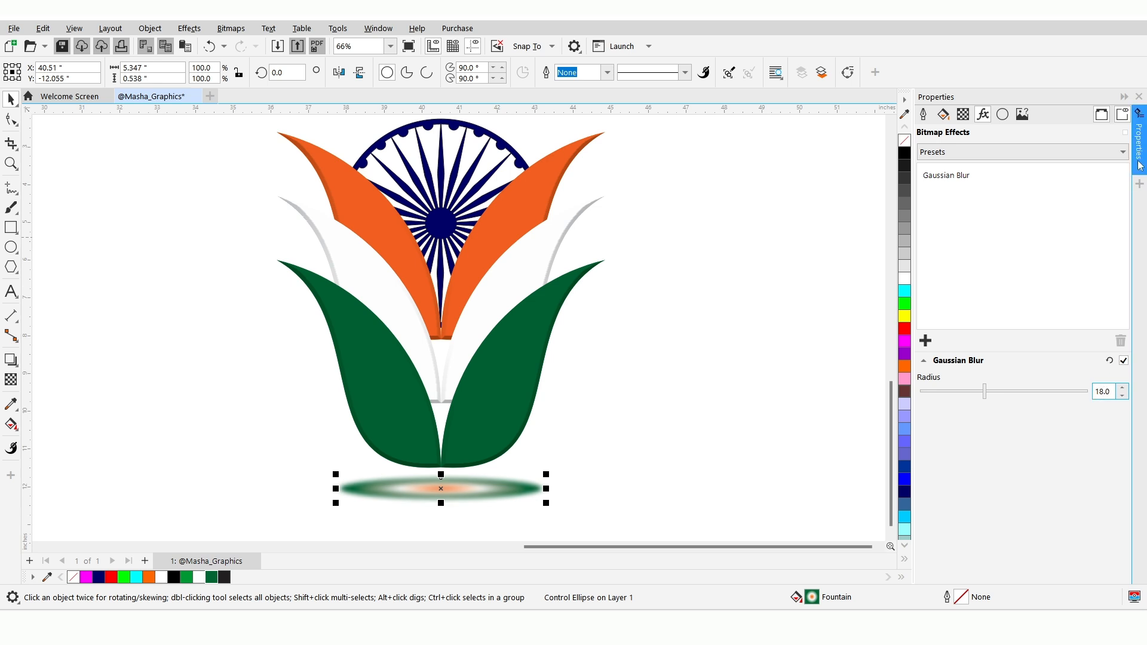
left_click(1139, 97)
Group the blurred ellipse with the petal and Chakra design, shift the group slightly to the right and deselect it
left_click(625, 339, "shift")
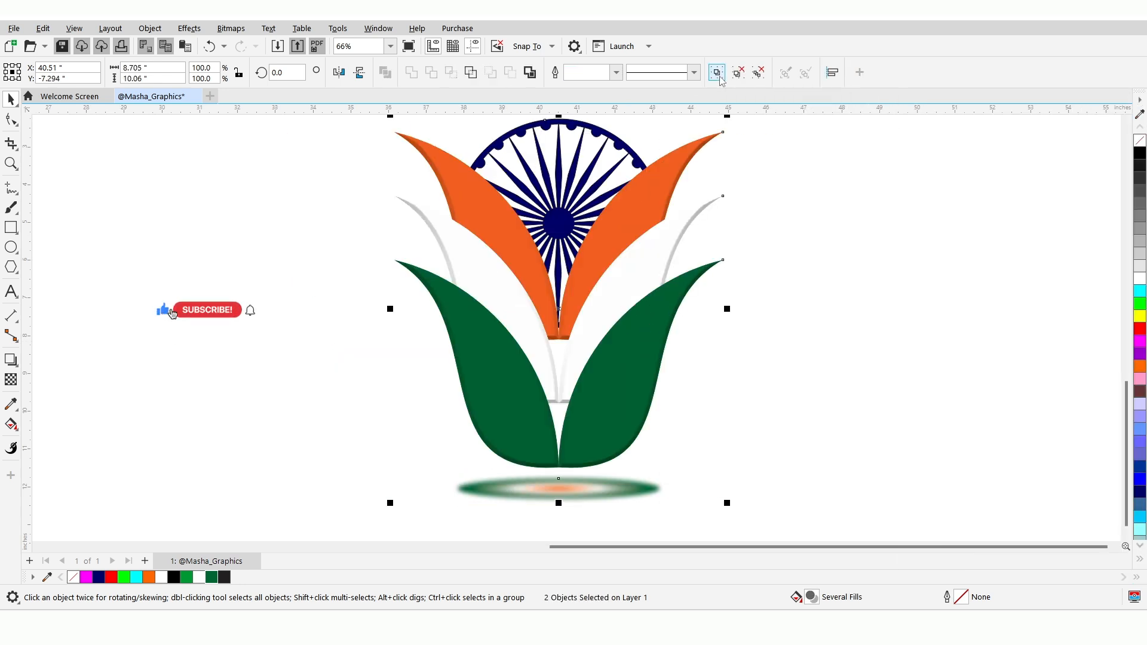
key("ctrl+g")
left_click_drag(614, 278, 621, 281)
left_click(862, 321)
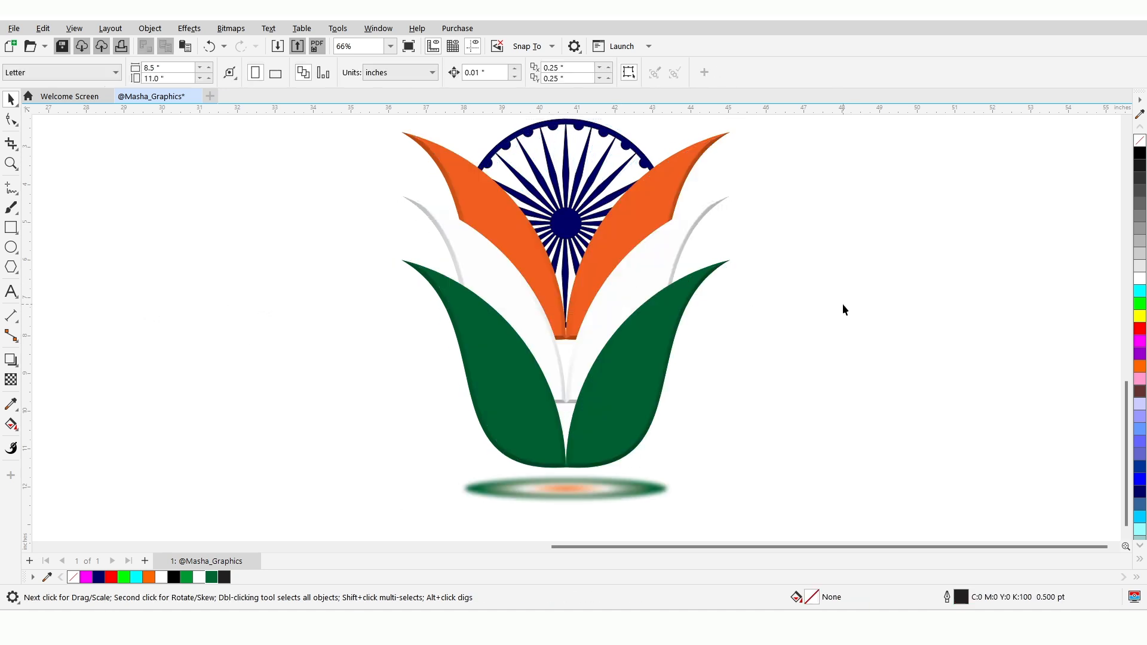